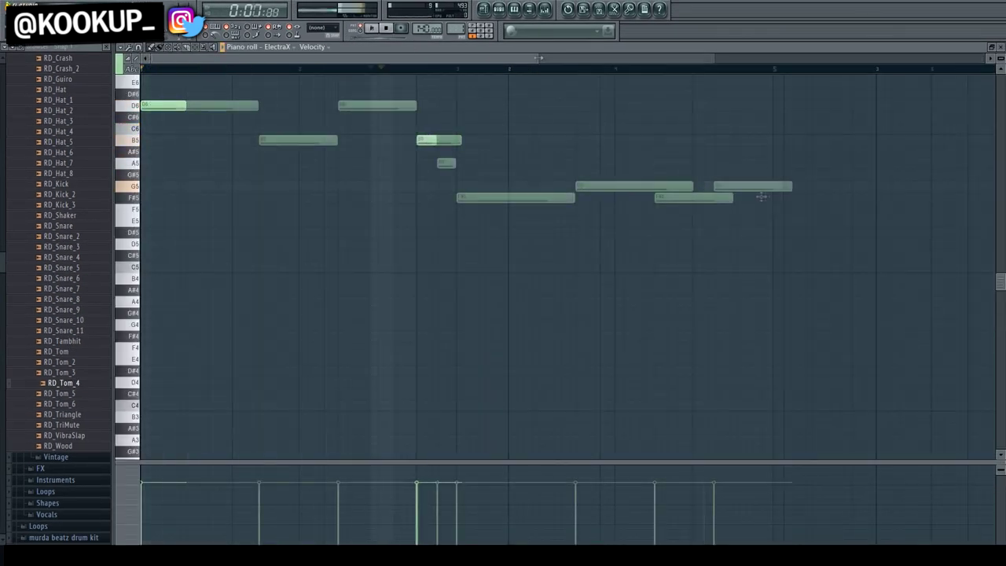
- Write the four-bar lead melody in the ElectraX piano roll and add a second ElectraX instrument channel
{"action": "left_click_drag", "start_coordinate": [727, 186], "coordinate": [820, 189]}
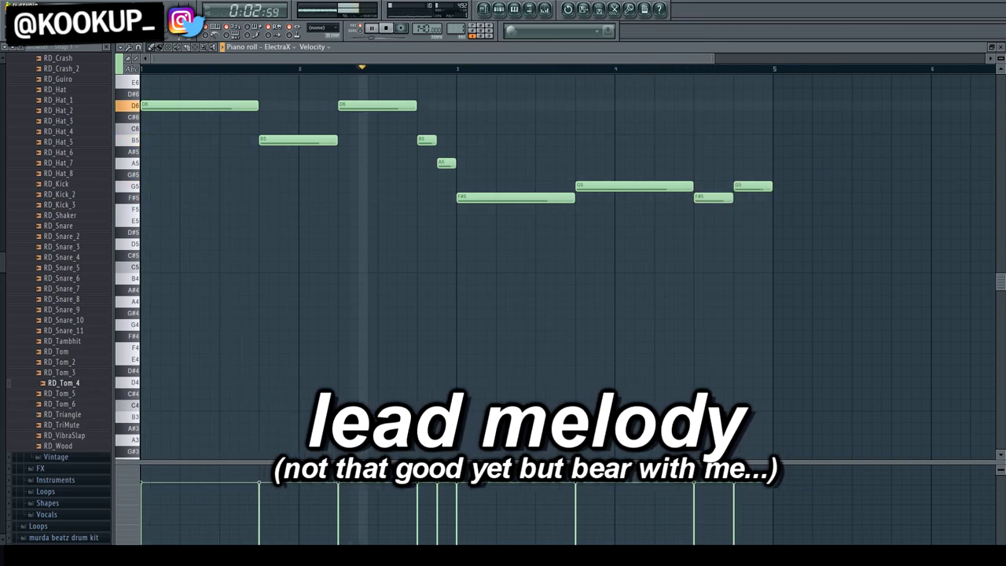
{"action": "left_click", "coordinate": [55, 6]}
{"action": "mouse_move", "coordinate": [71, 26]}
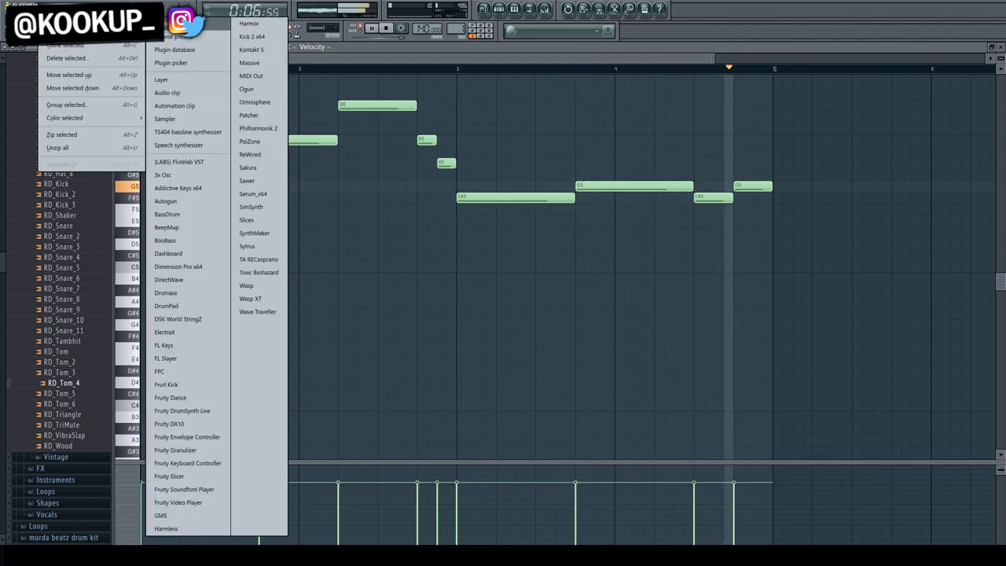
{"action": "left_click", "coordinate": [165, 332]}
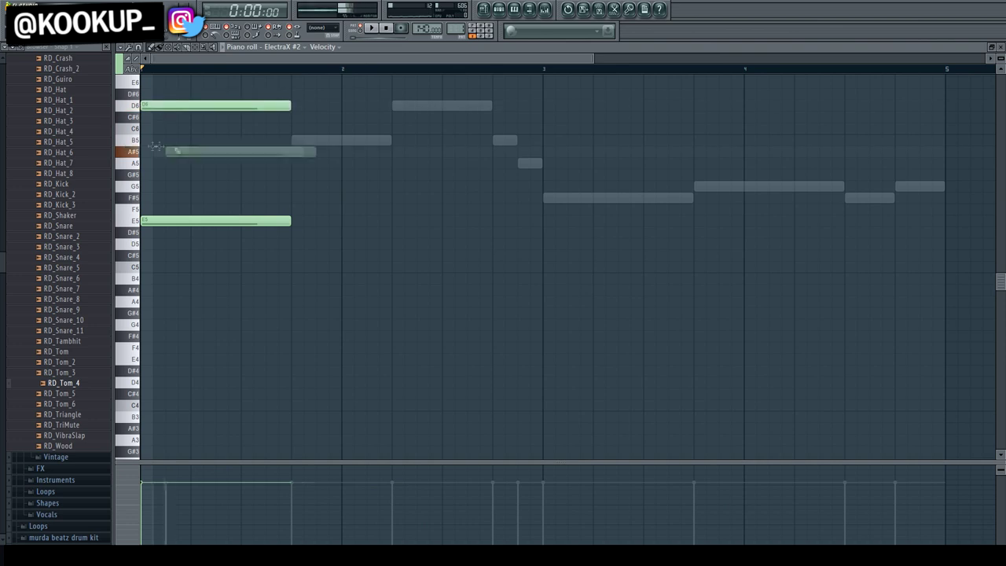
- Draw a four-bar chord progression in the ElectraX #2 piano roll and transpose it down one semitone
{"action": "left_click", "coordinate": [152, 189]}
{"action": "left_click", "coordinate": [398, 243]}
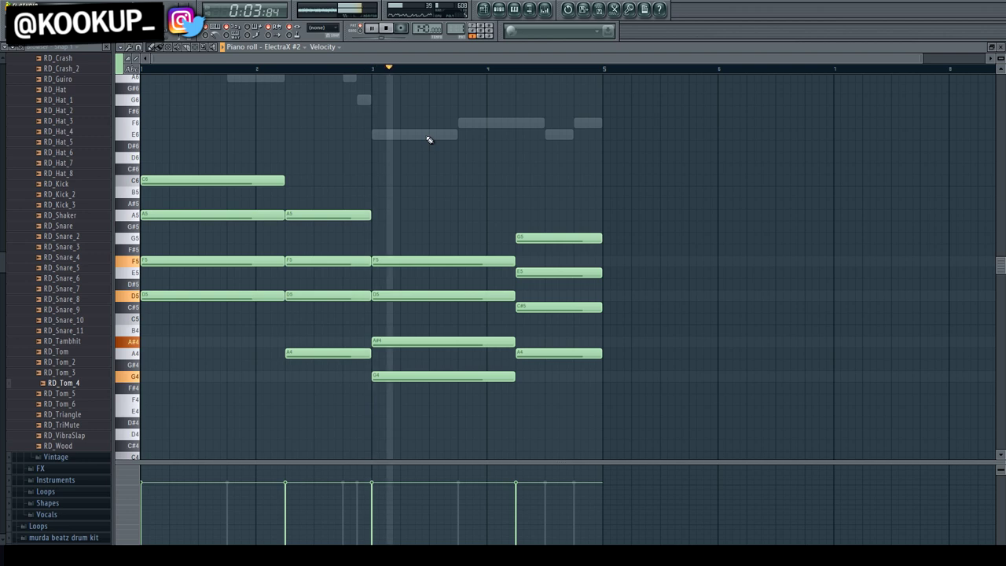
{"action": "key", "text": "shift+Down"}
- Simplify the ElectraX lead: delete the short notes, hold the second B6 until bar 3, and end on a C#6 held until bar 5
{"action": "left_click", "coordinate": [299, 52]}
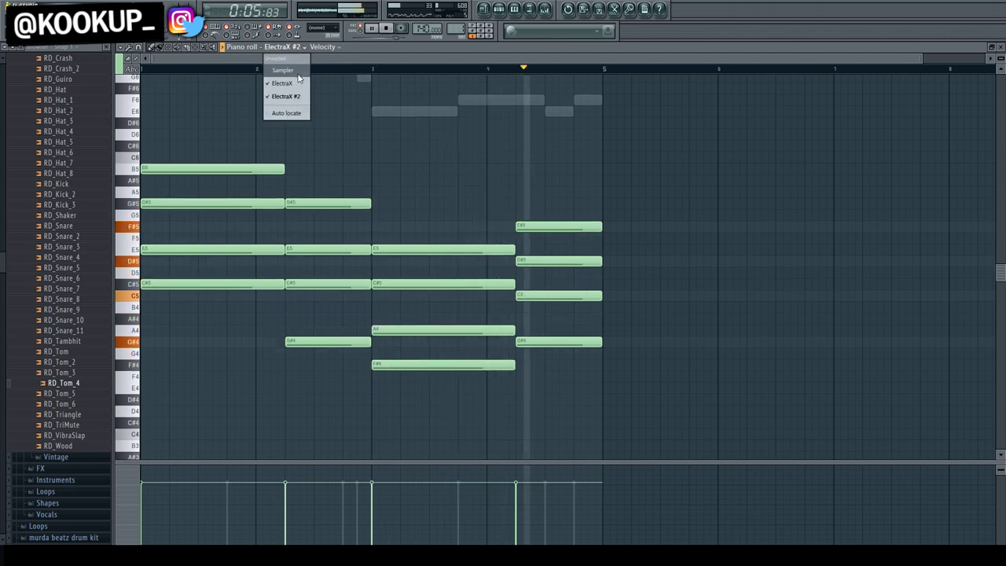
{"action": "left_click", "coordinate": [299, 83]}
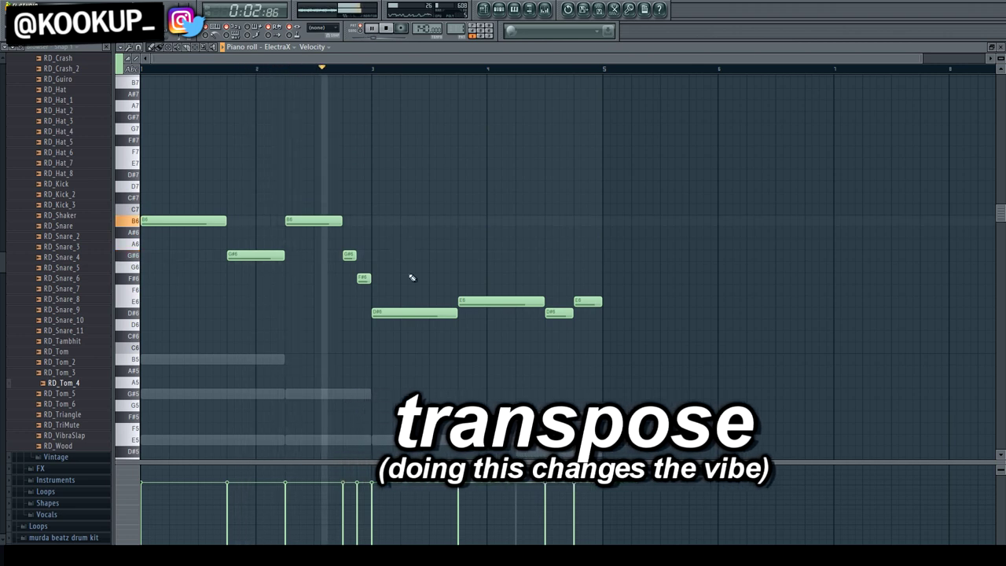
{"action": "key", "text": "space"}
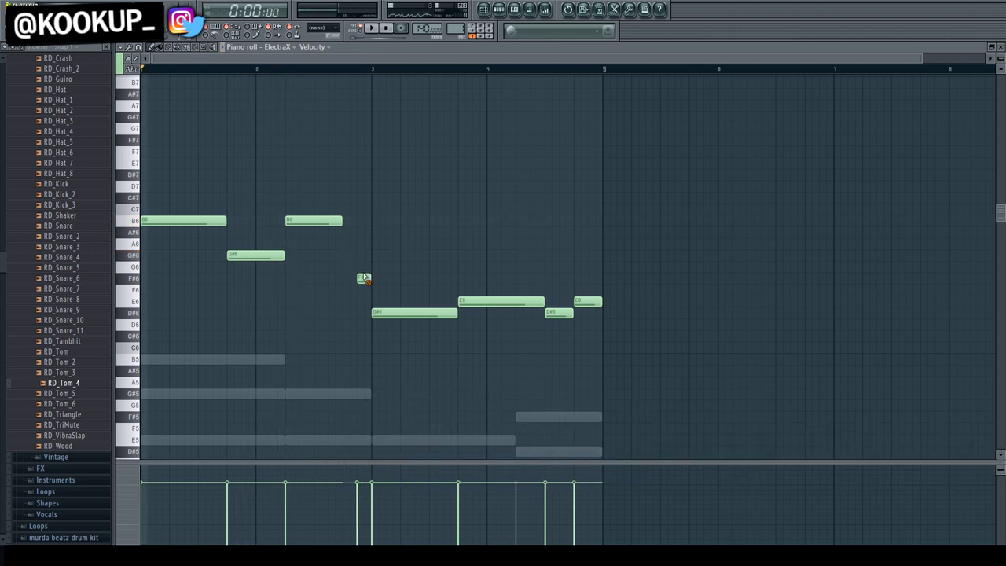
{"action": "left_click_drag", "start_coordinate": [347, 220], "coordinate": [363, 221]}
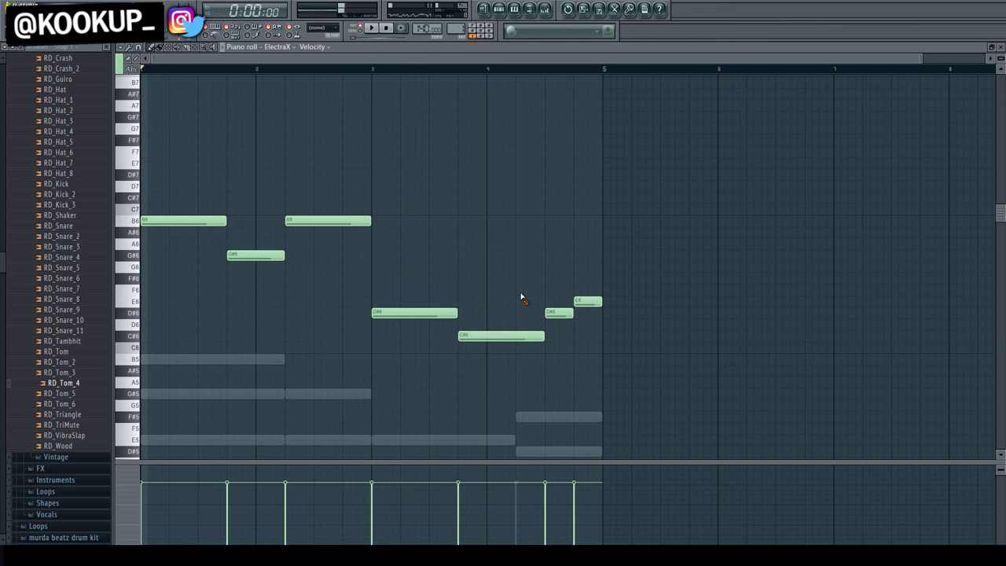
{"action": "right_click", "coordinate": [595, 308]}
{"action": "key", "text": "space"}
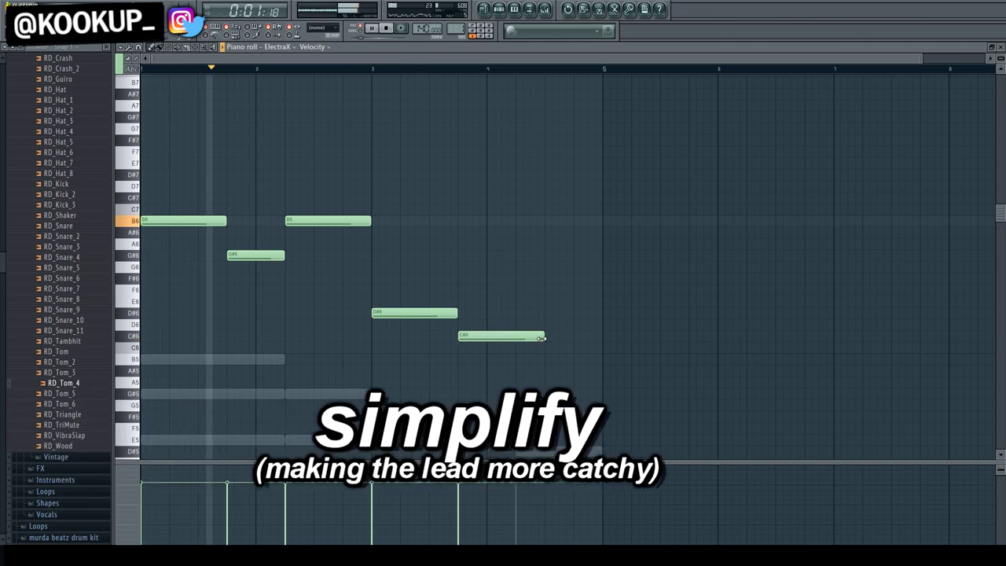
{"action": "left_click_drag", "start_coordinate": [544, 336], "coordinate": [602, 338]}
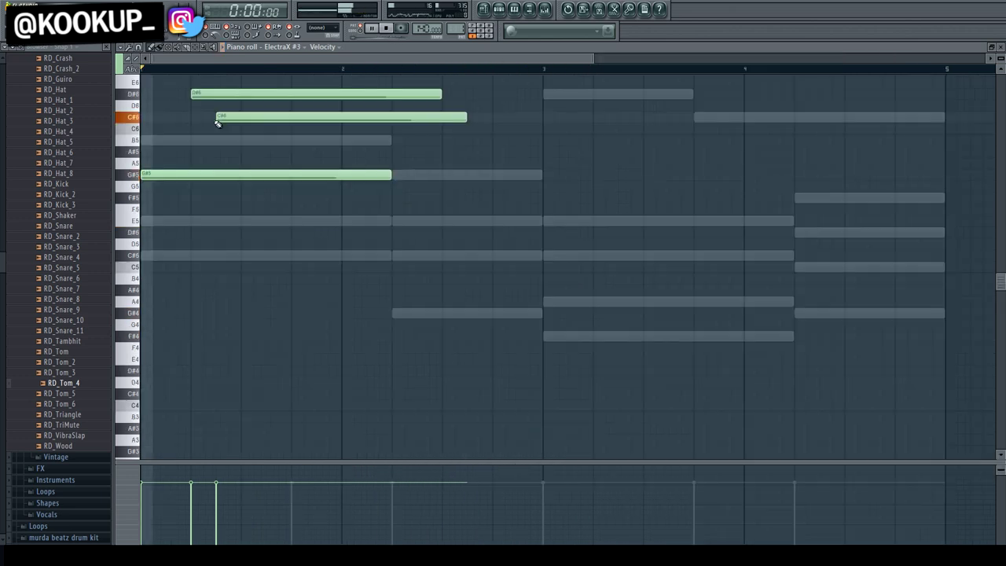
- Extend the G#5 and C#6 bell notes in ElectraX #3 to bar 3 and add a second D#6 after the first
{"action": "key", "text": "space"}
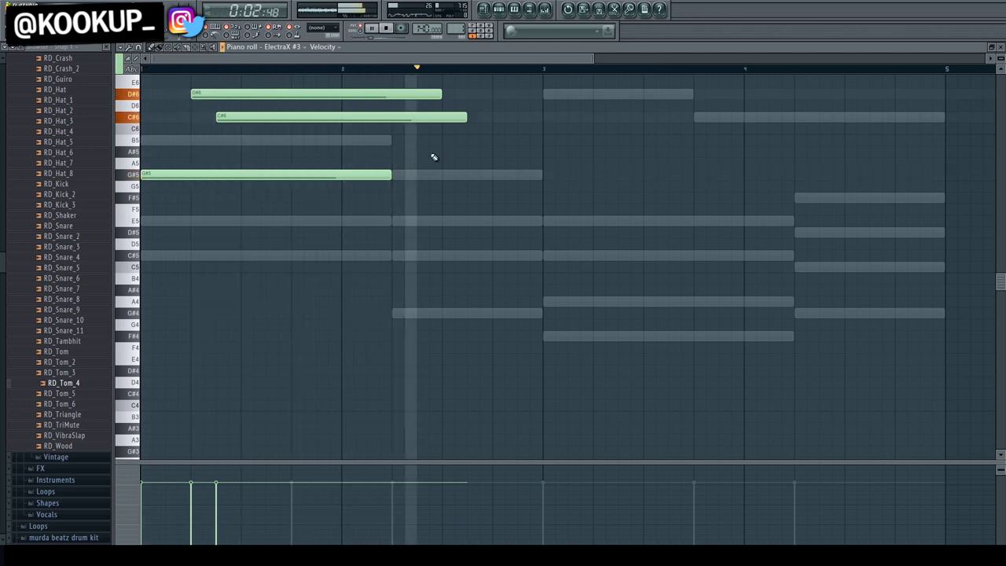
{"action": "key", "text": "space"}
{"action": "key", "text": "space"}
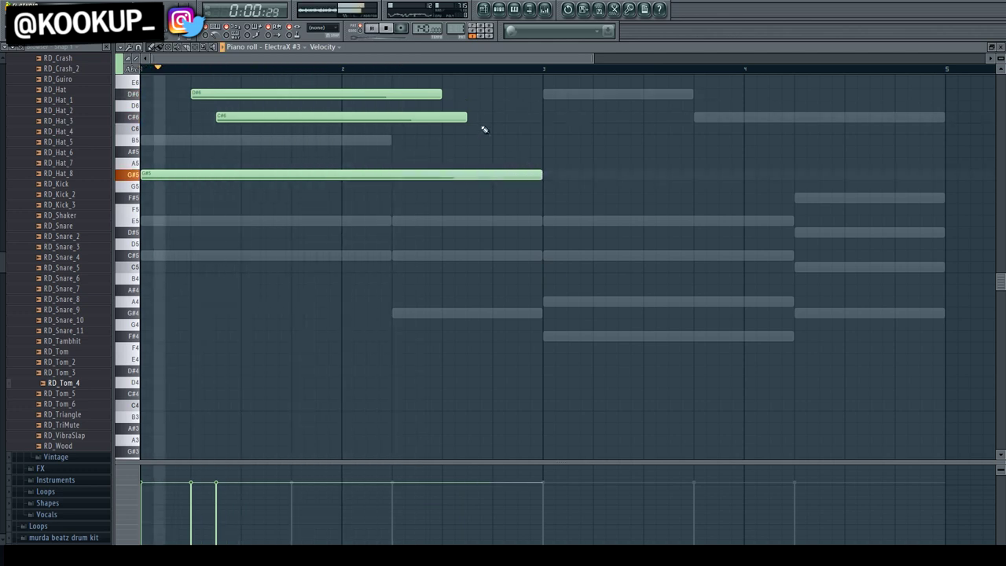
{"action": "left_click_drag", "start_coordinate": [466, 117], "coordinate": [542, 117]}
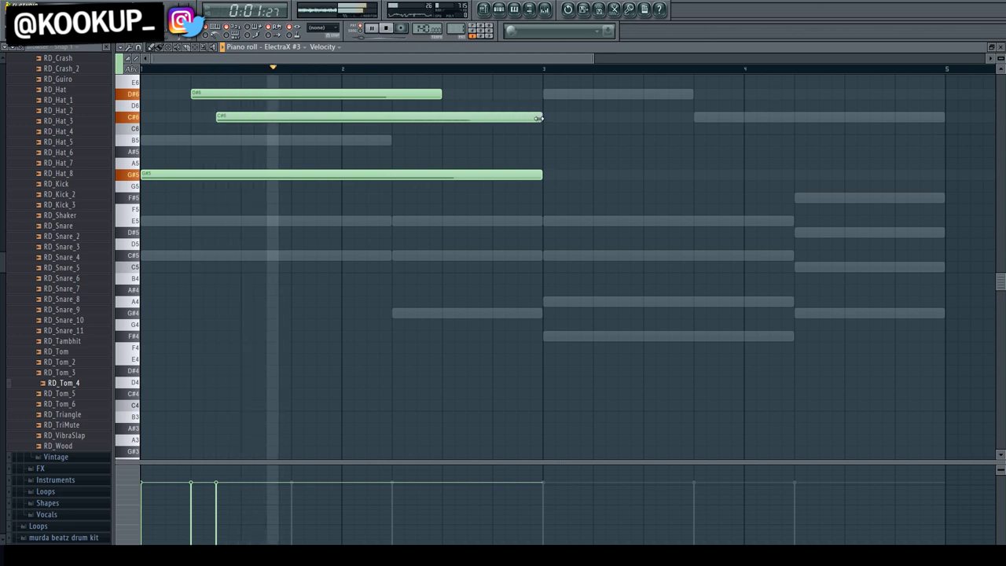
{"action": "left_click", "coordinate": [445, 93]}
{"action": "key", "text": "space"}
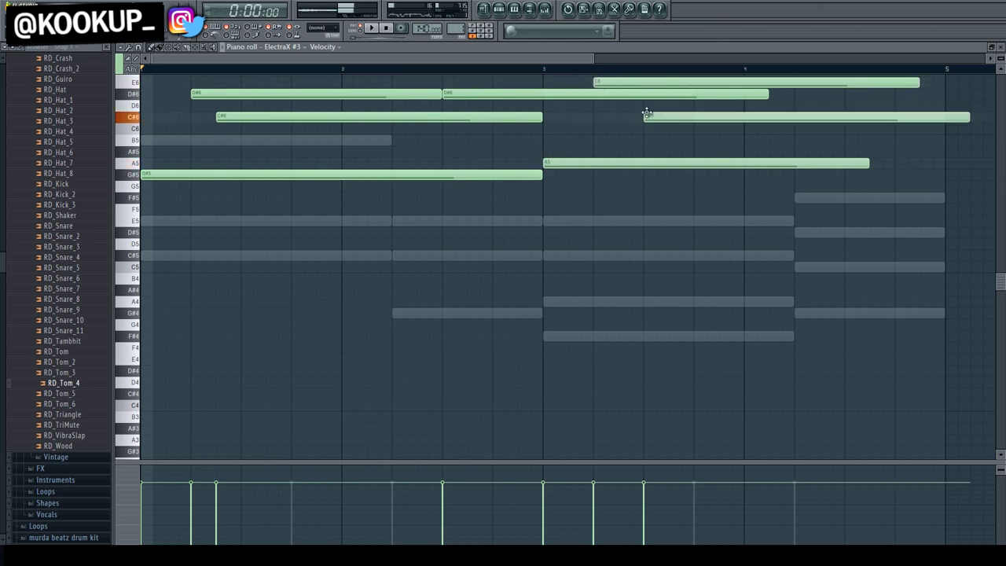
- Move the last bell note to D#6 and add G#6 and F#6 notes to finish the melody through bar 4
{"action": "left_click_drag", "start_coordinate": [646, 113], "coordinate": [636, 89]}
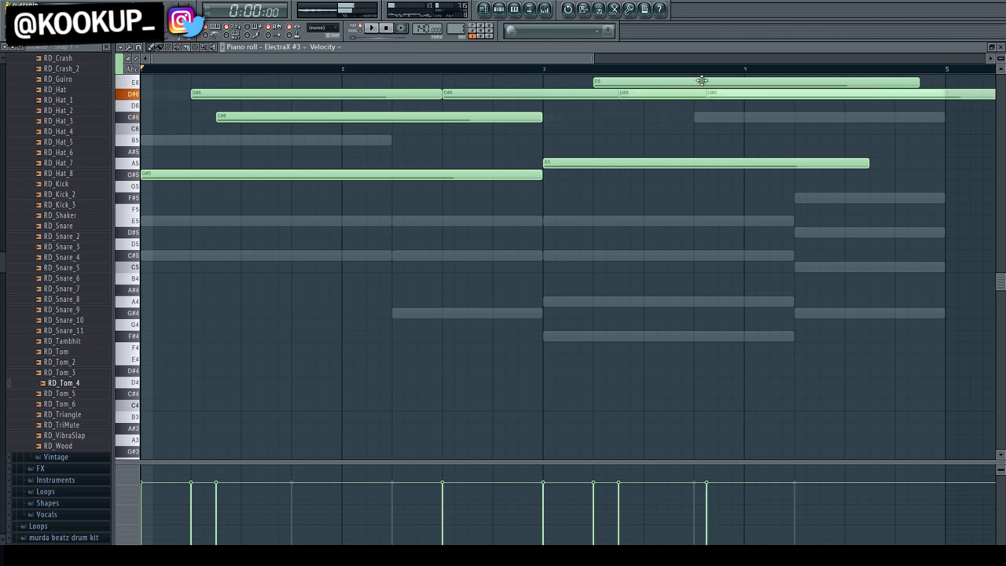
{"action": "left_click_drag", "start_coordinate": [702, 81], "coordinate": [695, 121]}
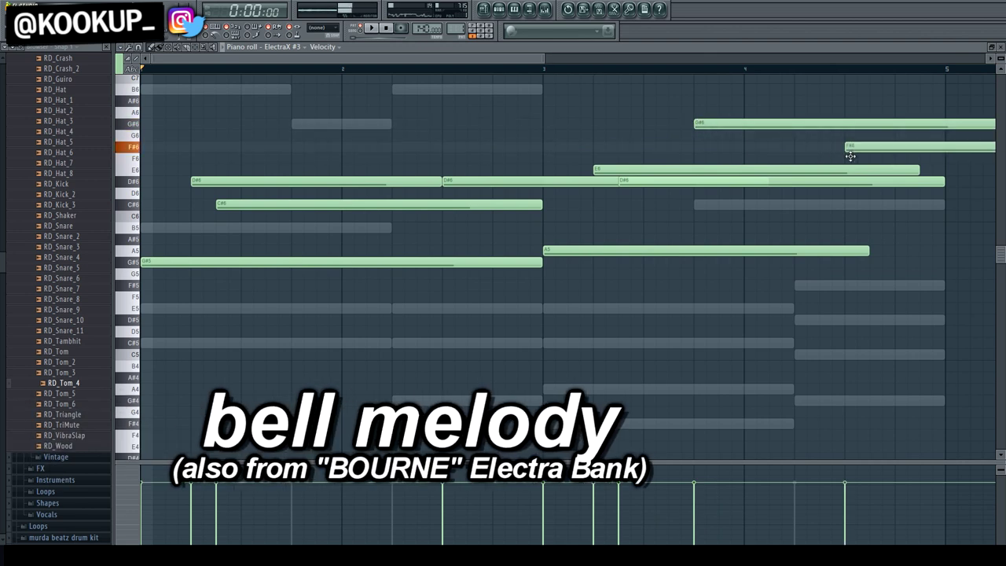
{"action": "key", "text": "space"}
- Make the bell notes legato so each one runs until the next begins, ending the last at bar 5
{"action": "key", "text": "shift+d"}
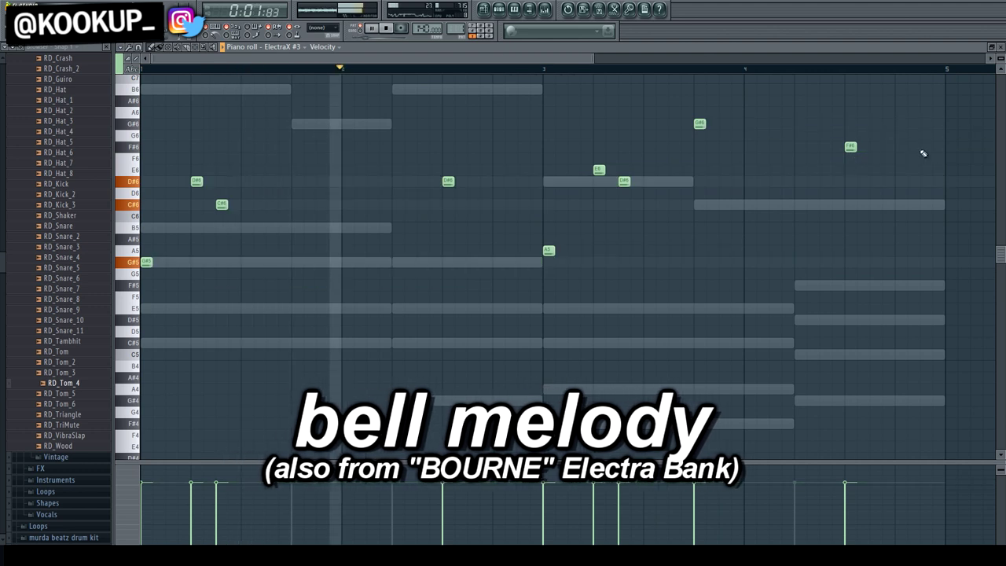
{"action": "left_click", "coordinate": [948, 149]}
{"action": "key", "text": "ctrl+z"}
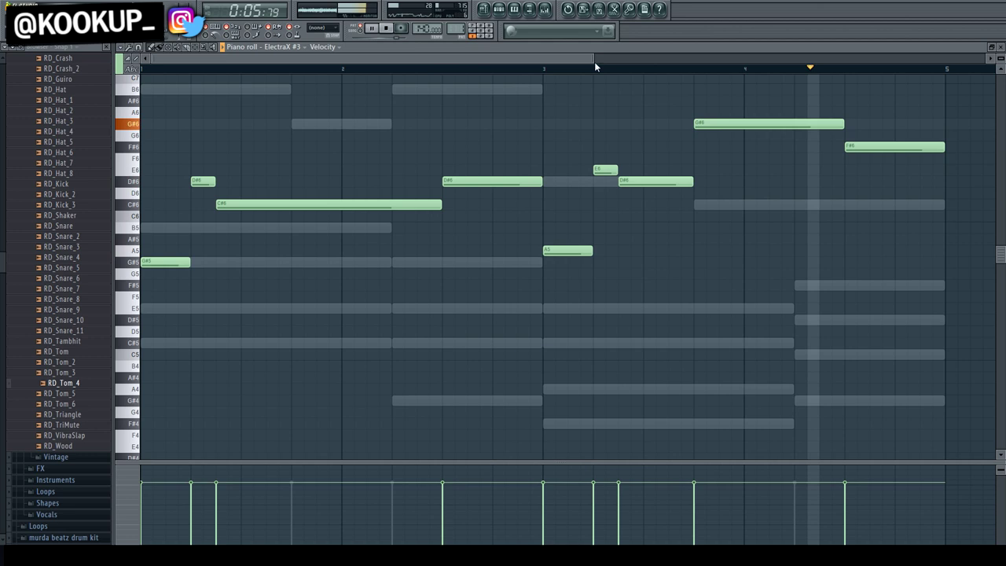
- Duplicate the whole ElectraX #3 bell melody one octave higher, keeping the original notes, and deselect the copy
{"action": "left_click_drag", "start_coordinate": [595, 60], "coordinate": [922, 99]}
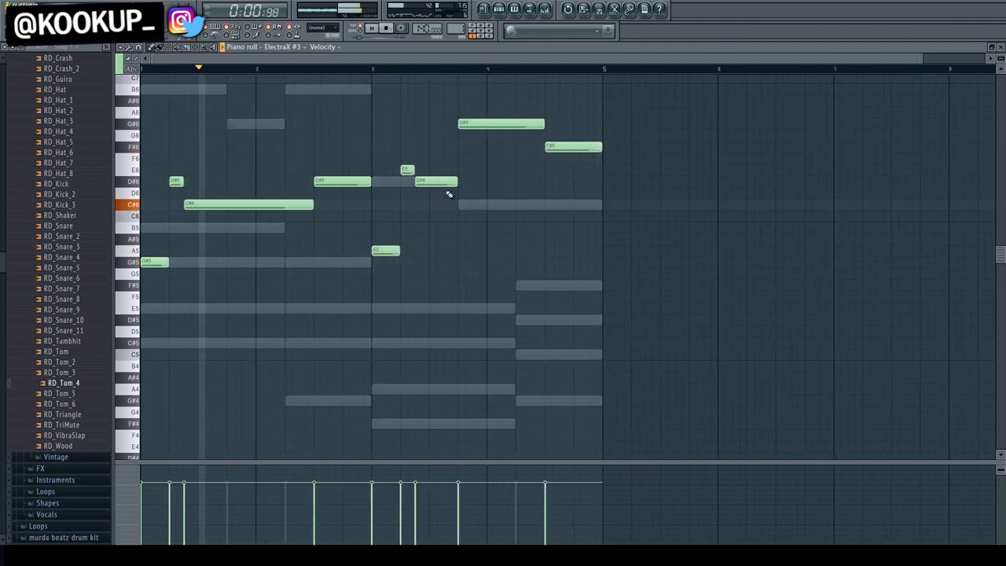
{"action": "key", "text": "ctrl+a"}
{"action": "scroll", "coordinate": [618, 237], "scroll_direction": "up", "scroll_amount": 2}
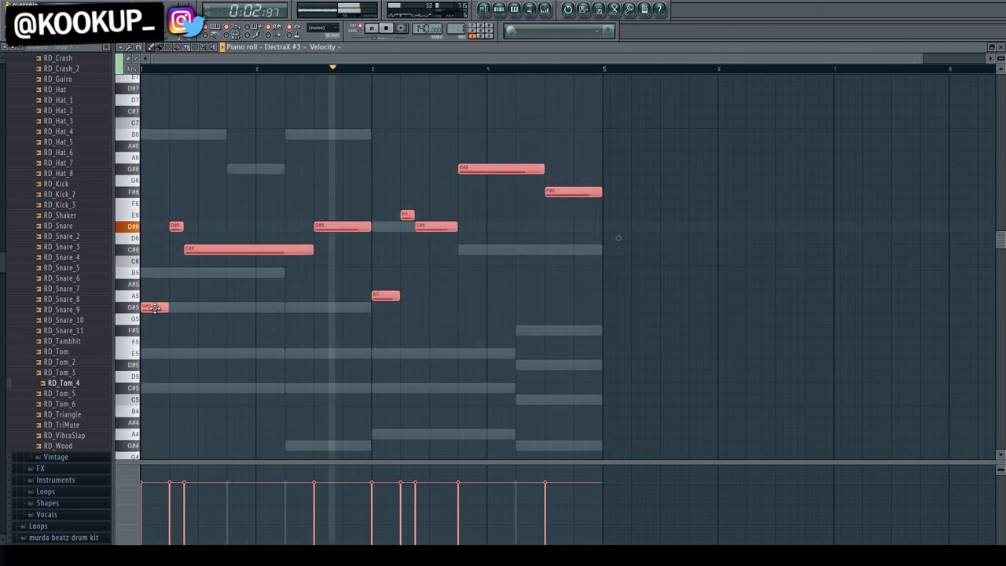
{"action": "left_click", "coordinate": [155, 309], "text": "shift"}
{"action": "key", "text": "ctrl+Up"}
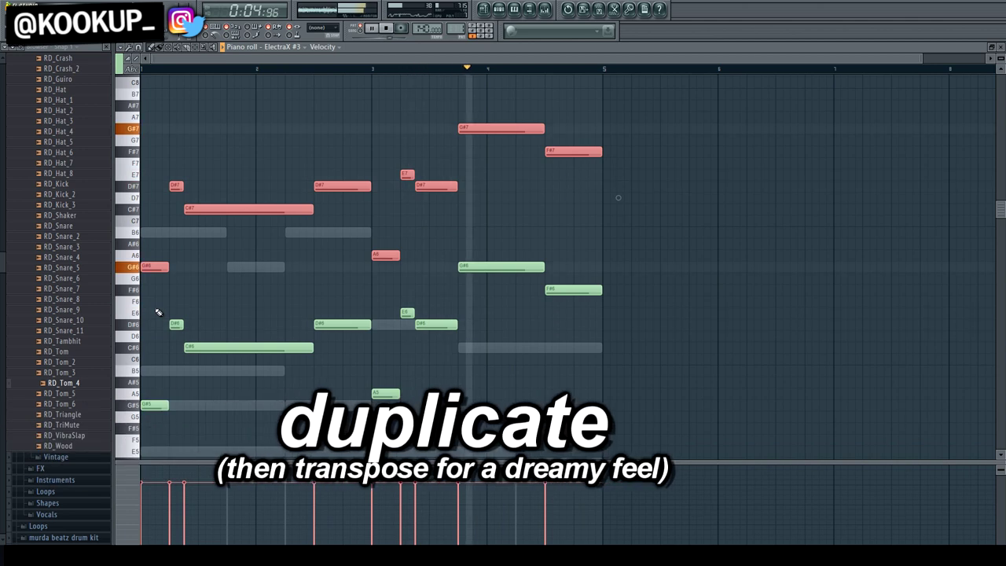
{"action": "key", "text": "ctrl+d"}
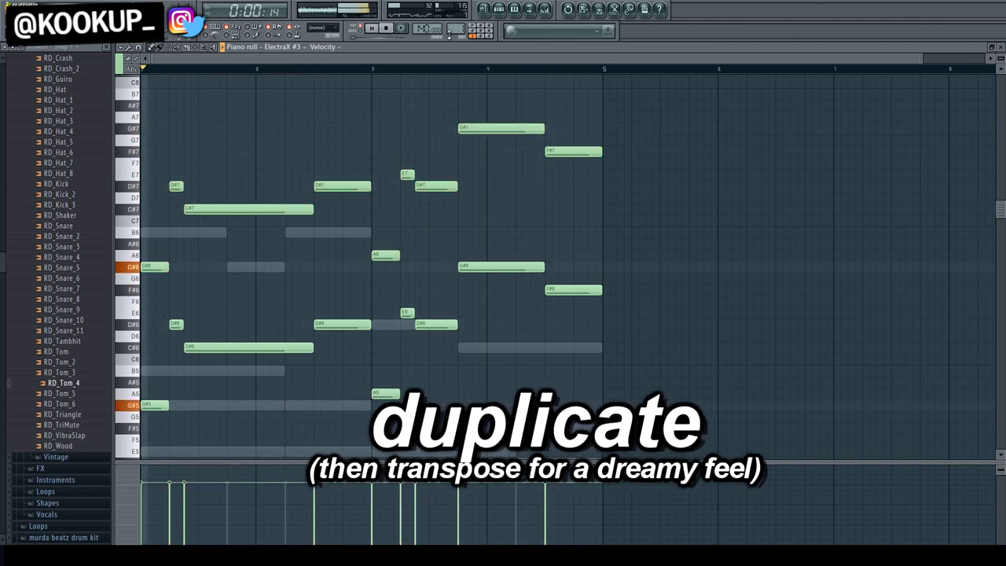
- Lower the volume of the ElectraX #3 channel in the channel rack and close the rack
{"action": "key", "text": "F6"}
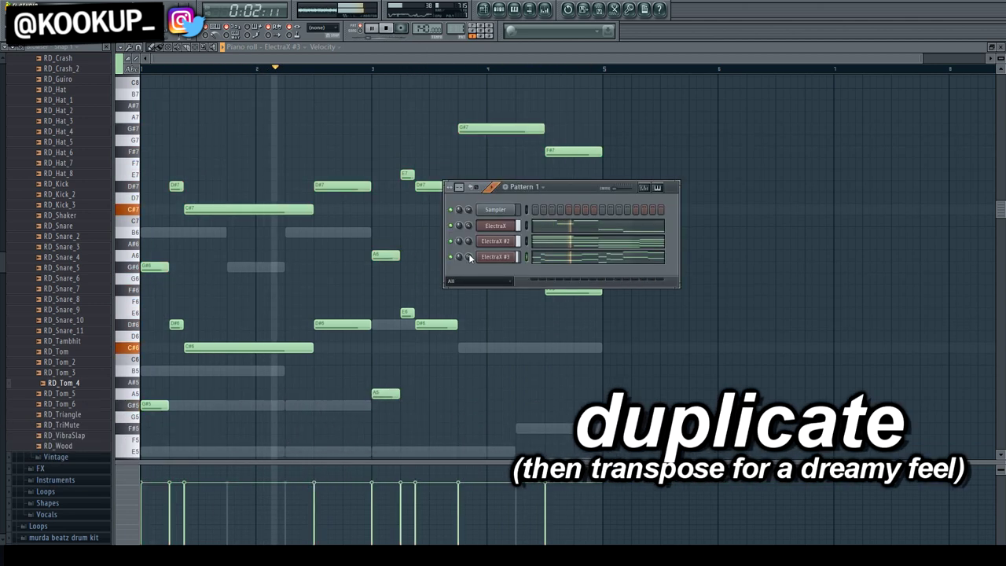
{"action": "left_click_drag", "start_coordinate": [471, 256], "coordinate": [471, 263]}
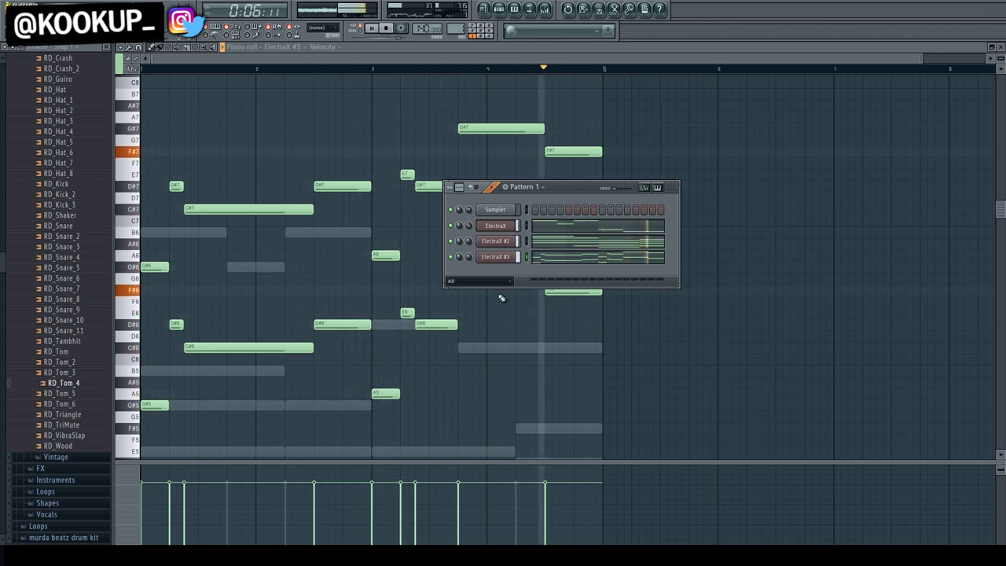
{"action": "key", "text": "F6"}
- Transpose the notes of ElectraX #3, ElectraX #2 and ElectraX down one semitone each
{"action": "key", "text": "shift+Down"}
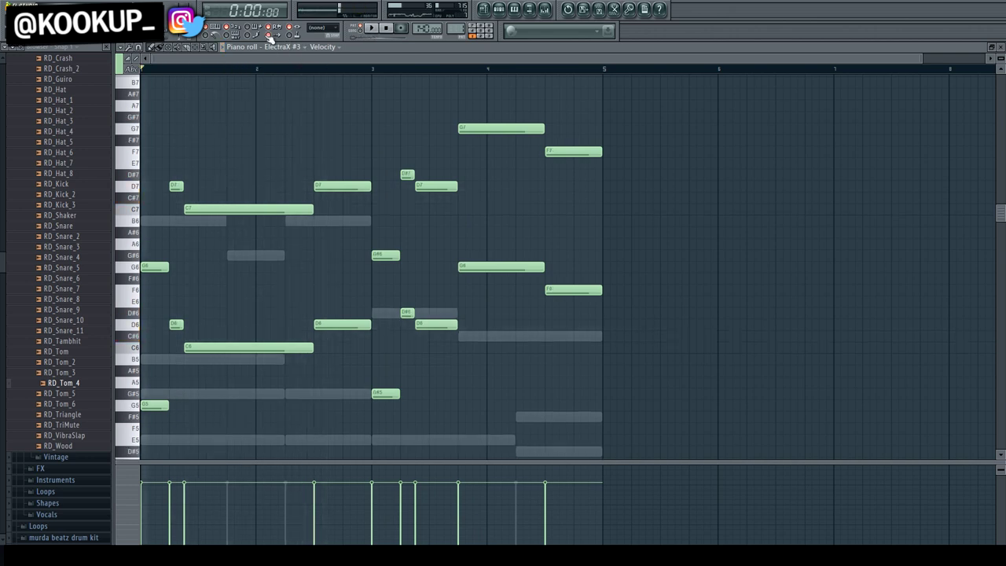
{"action": "left_click", "coordinate": [286, 96]}
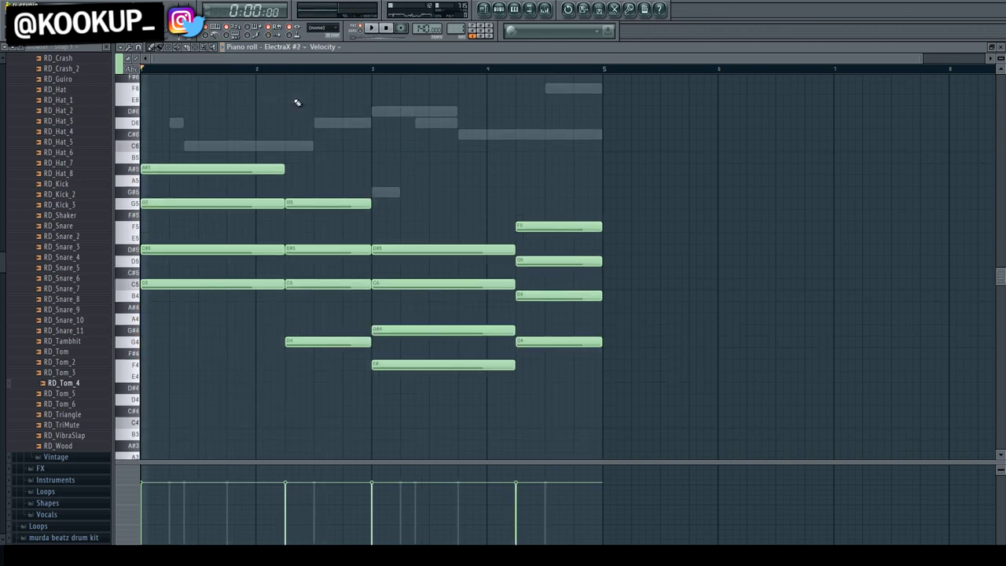
{"action": "left_click", "coordinate": [295, 83]}
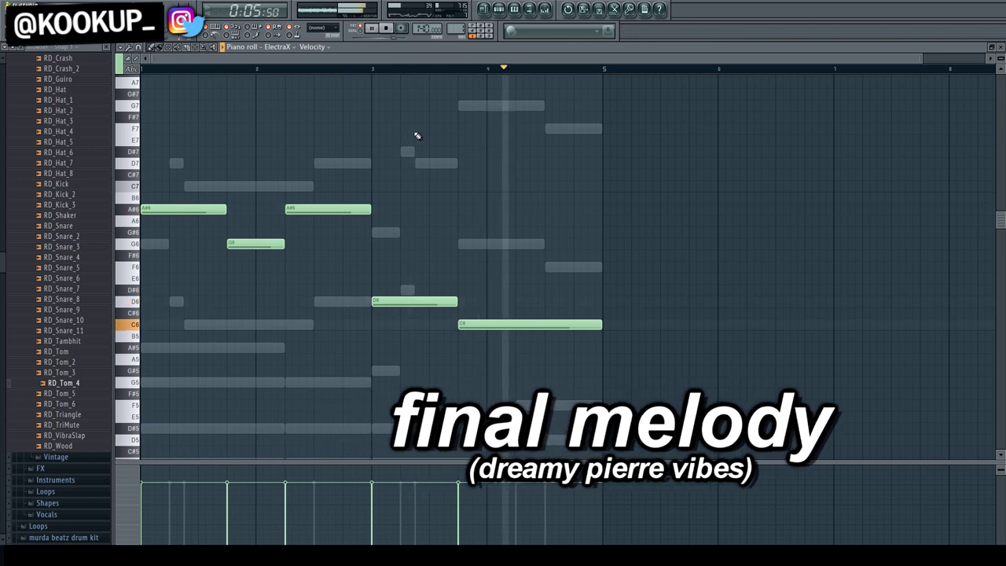
- Open the piano roll of the ZAY 808 - CE channel in Pattern 2 and write a four-bar bass pattern using C#6, E6 and G#6
{"action": "key", "text": "F6"}
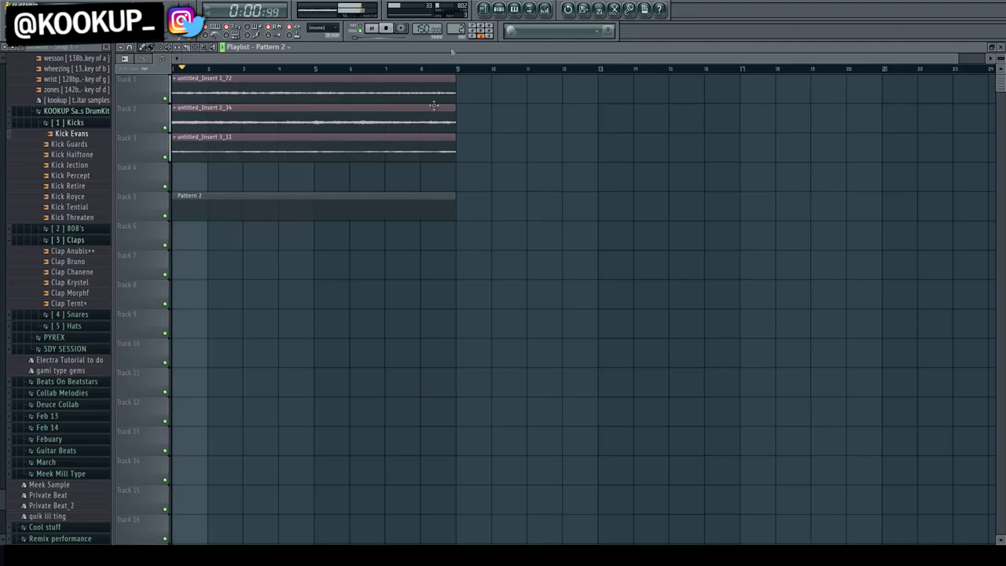
{"action": "left_click", "coordinate": [499, 9]}
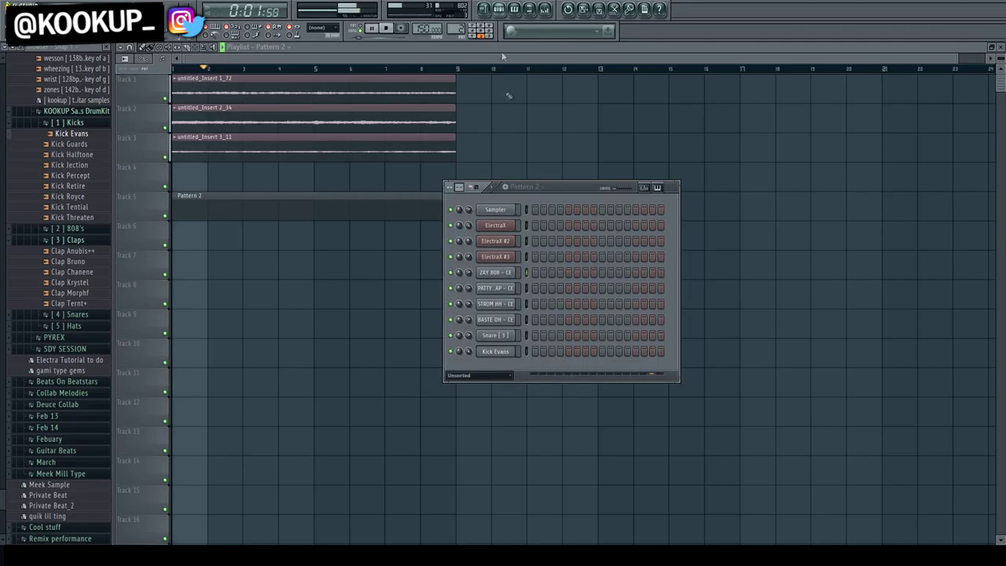
{"action": "right_click", "coordinate": [505, 277]}
{"action": "left_click", "coordinate": [533, 275]}
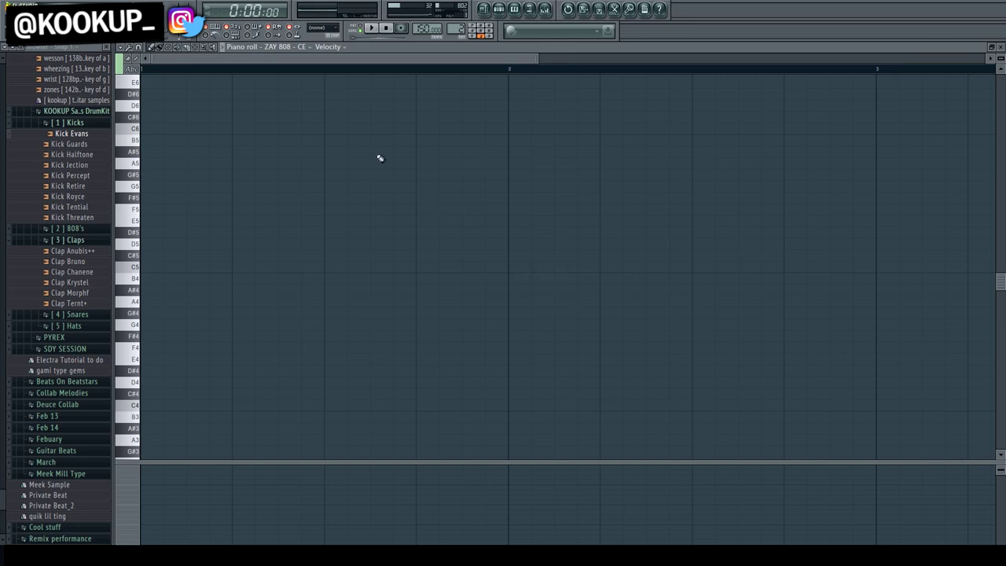
{"action": "left_click", "coordinate": [308, 151]}
{"action": "left_click_drag", "start_coordinate": [263, 151], "coordinate": [147, 116]}
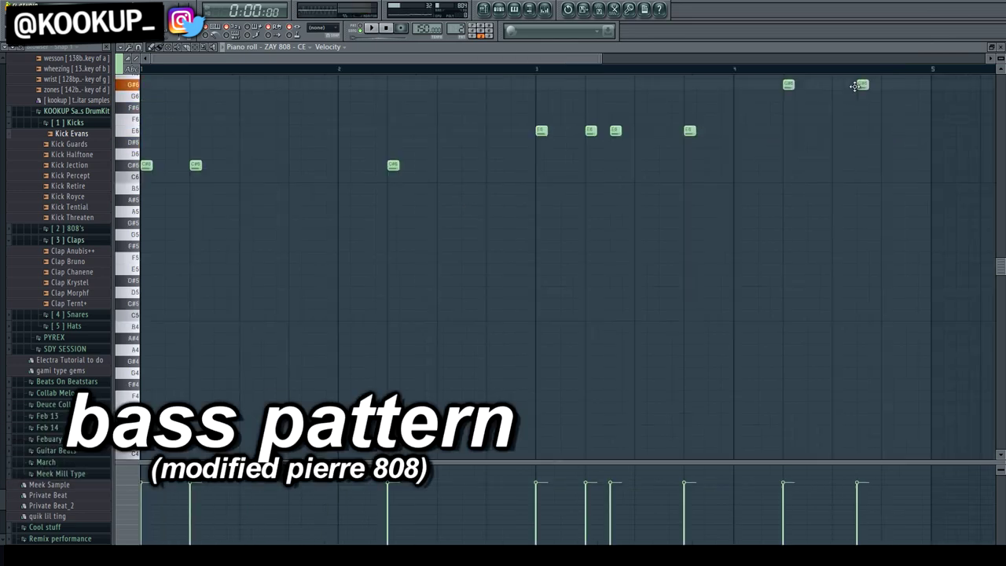
{"action": "key", "text": "space"}
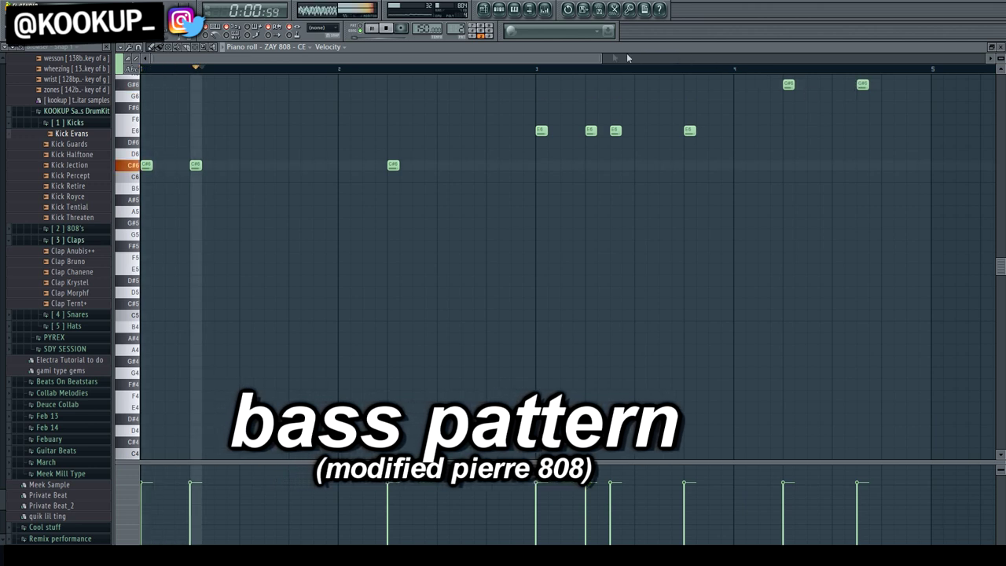
- Duplicate the four-bar 808 pattern and align the copy to start at bar 5
{"action": "left_click_drag", "start_coordinate": [601, 59], "coordinate": [989, 85]}
{"action": "left_click_drag", "start_coordinate": [724, 295], "coordinate": [92, 62]}
{"action": "key", "text": "ctrl+b"}
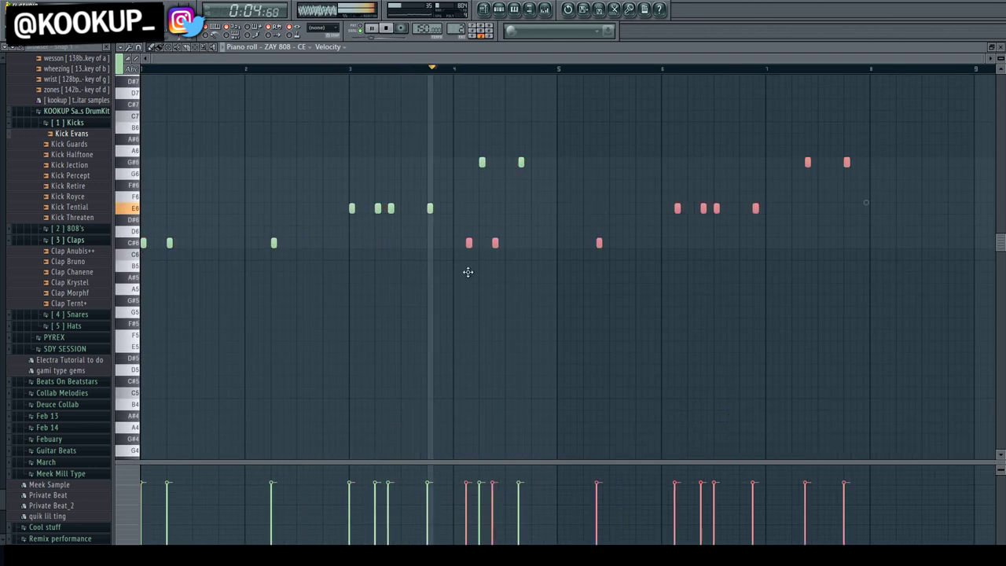
{"action": "left_click_drag", "start_coordinate": [562, 260], "coordinate": [559, 258]}
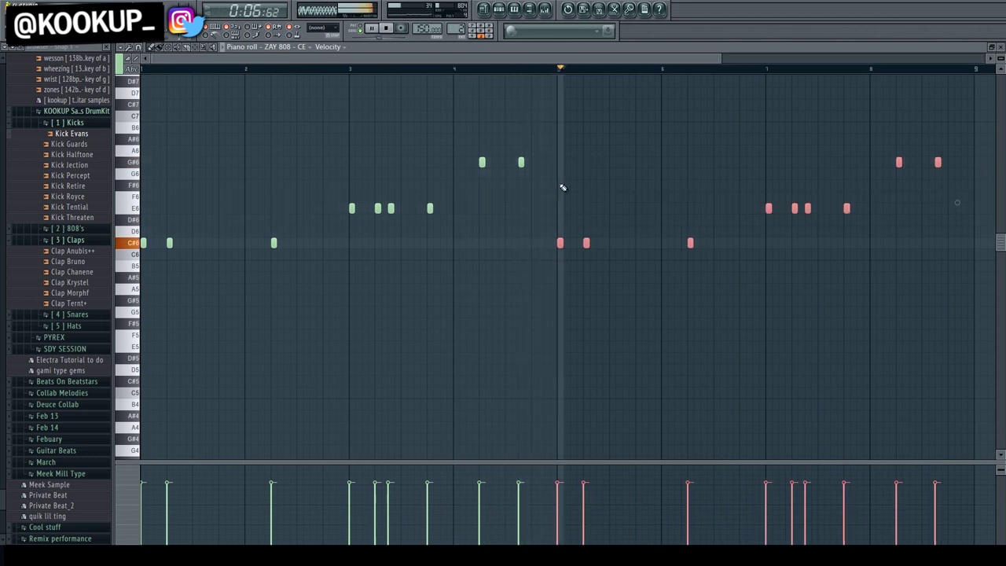
{"action": "key", "text": "ctrl+d"}
- Replace the final two G#6 bass notes with a three-note C#6 stutter ending and display the channel rack
{"action": "left_click_drag", "start_coordinate": [584, 61], "coordinate": [703, 83]}
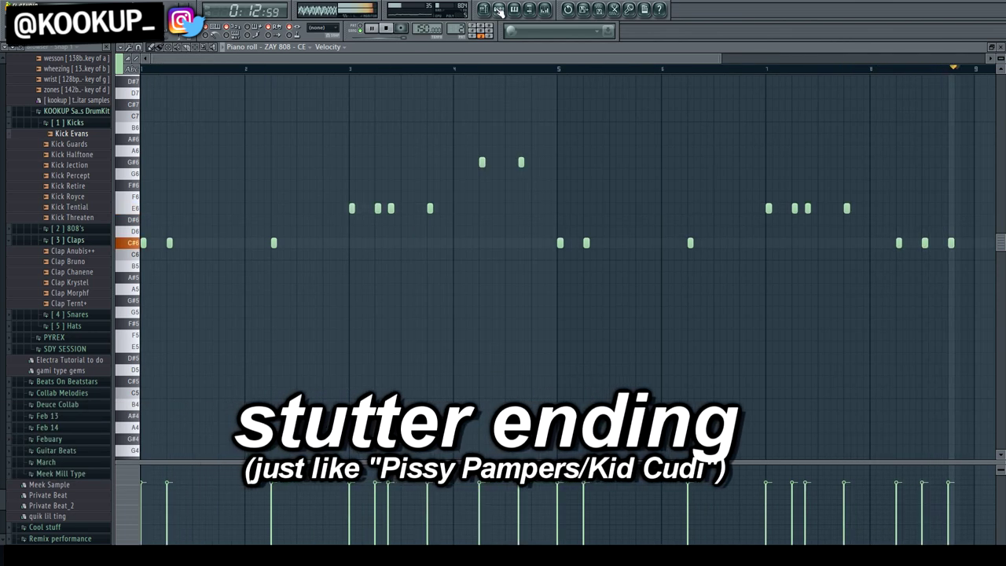
{"action": "left_click", "coordinate": [498, 9]}
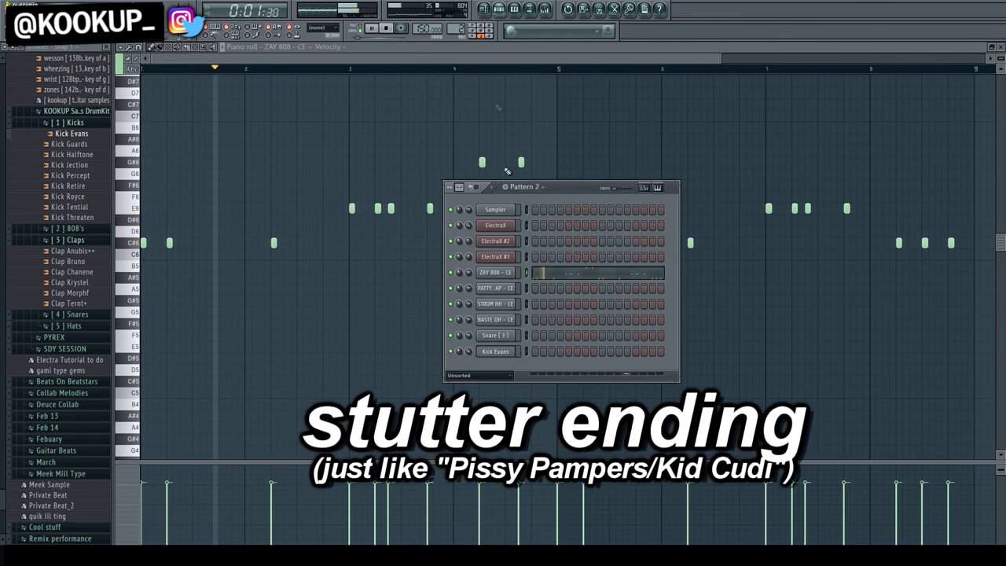
- Place claps on steps 9, 25, 41 and 57 and snares on steps 15, 47 and 51, and fill STROM HH every two steps
{"action": "left_click", "coordinate": [601, 289]}
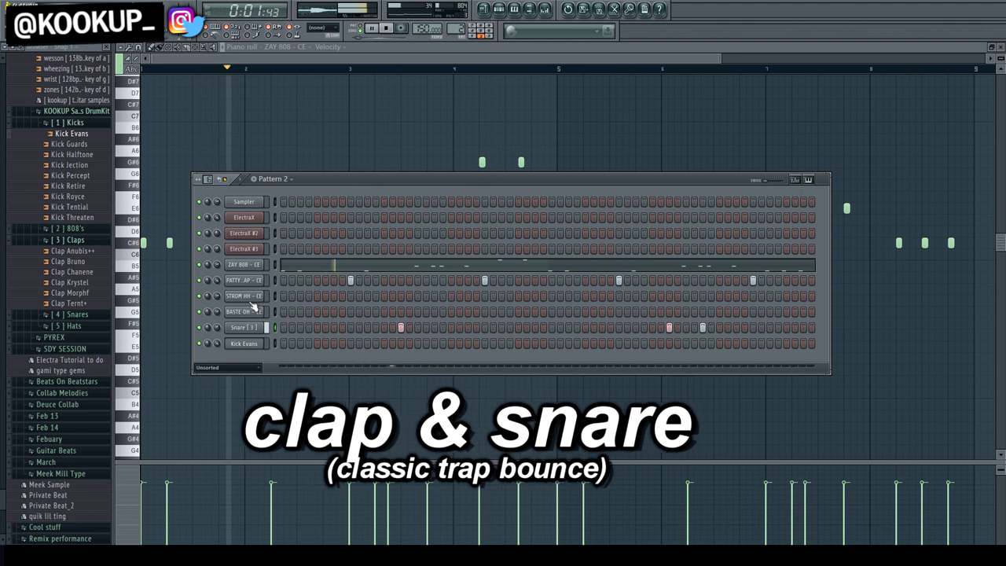
{"action": "right_click", "coordinate": [248, 297]}
{"action": "left_click", "coordinate": [300, 393]}
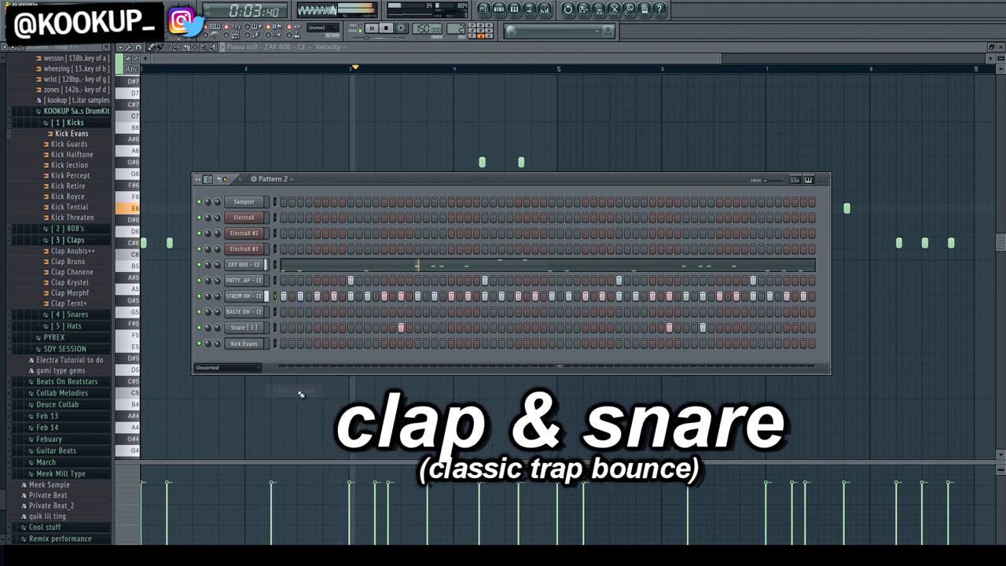
- In the STROM HH piano roll, halve the fifth hi-hat note leaving a gap, and split the sixth into two half-length notes
{"action": "right_click", "coordinate": [244, 296]}
{"action": "left_click", "coordinate": [294, 303]}
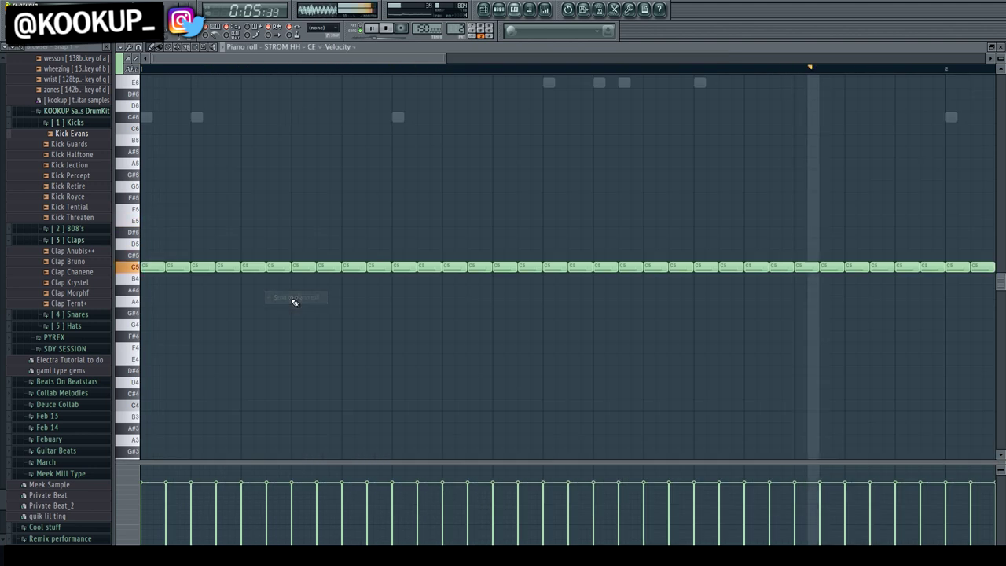
{"action": "left_click_drag", "start_coordinate": [265, 267], "coordinate": [256, 266]}
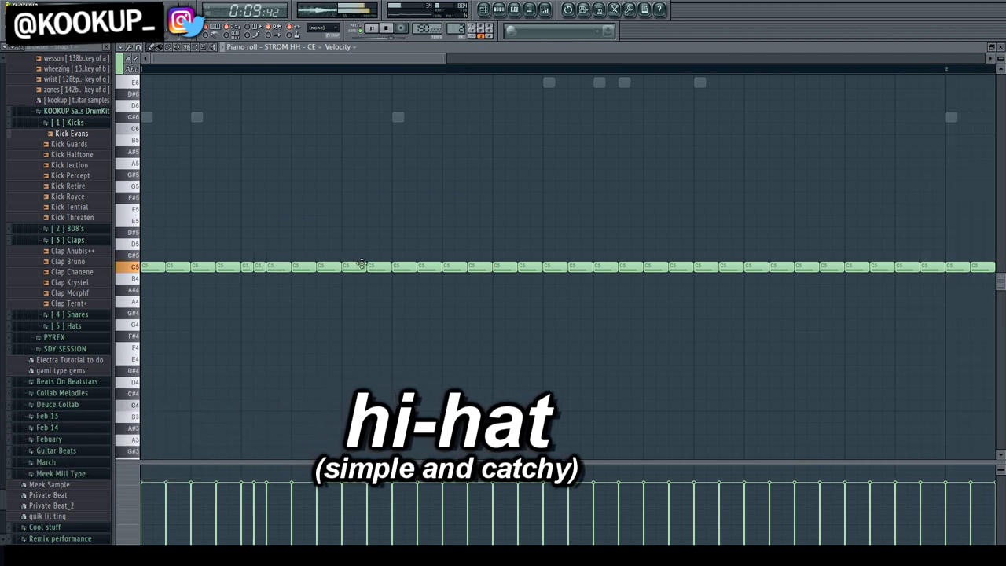
{"action": "right_click", "coordinate": [261, 269]}
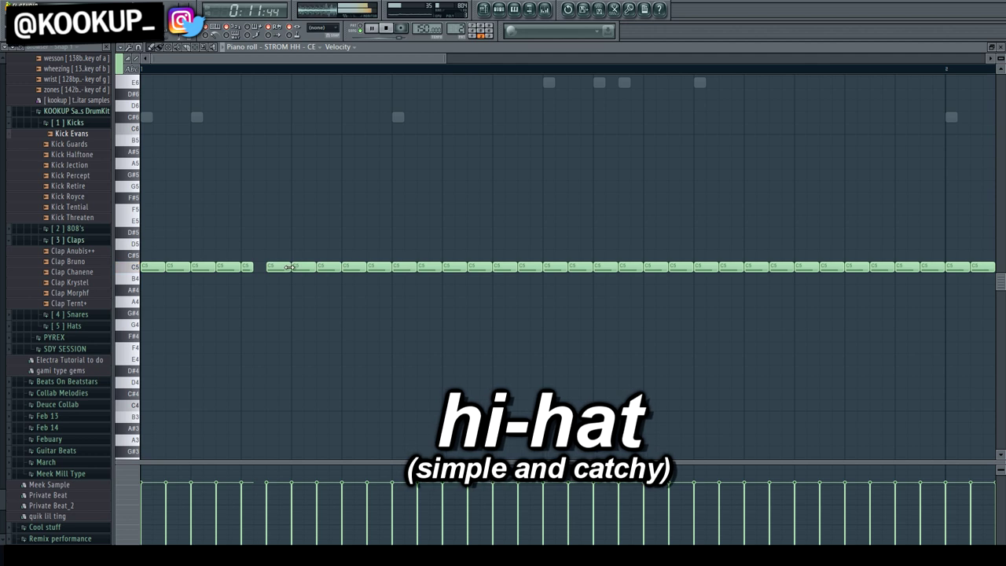
{"action": "left_click_drag", "start_coordinate": [290, 267], "coordinate": [279, 268]}
{"action": "left_click", "coordinate": [282, 268]}
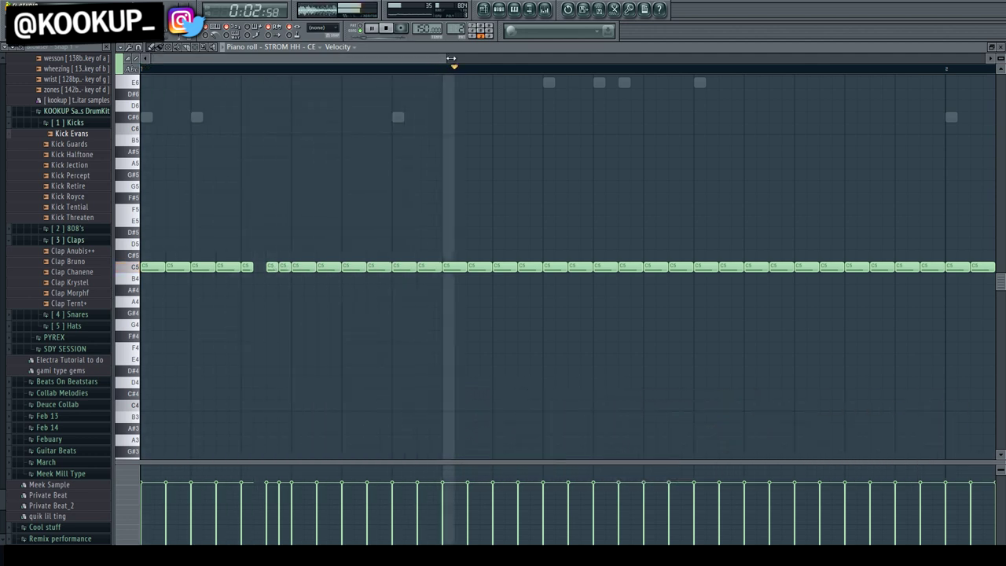
- Try to cut the hi-hat notes down to the opening phrase and duplicate it three times across the pattern
{"action": "left_click_drag", "start_coordinate": [447, 59], "coordinate": [887, 263]}
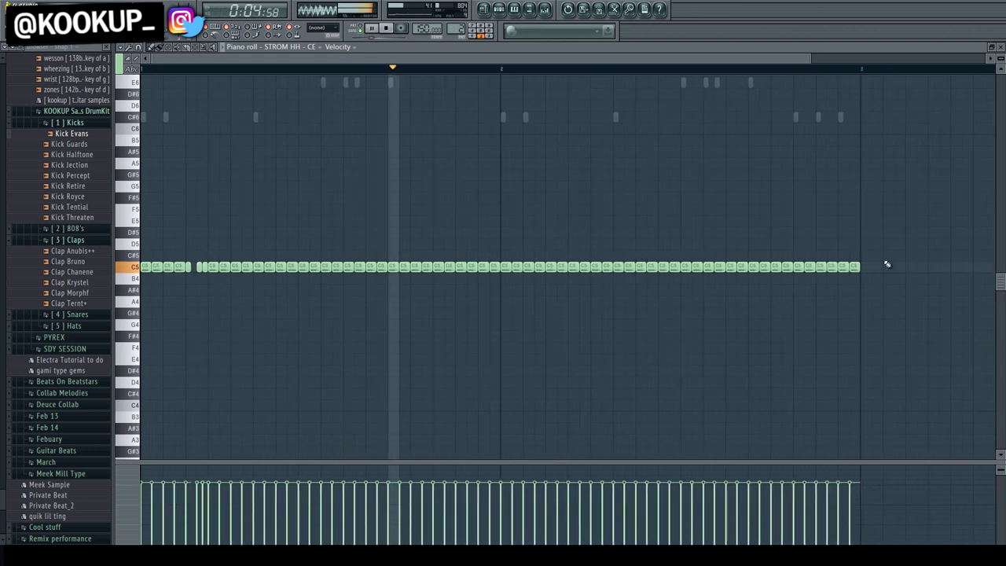
{"action": "left_click_drag", "start_coordinate": [863, 329], "coordinate": [303, 169]}
{"action": "key", "text": "Delete"}
{"action": "key", "text": "ctrl+b"}
{"action": "key", "text": "ctrl+b"}
{"action": "key", "text": "ctrl+b"}
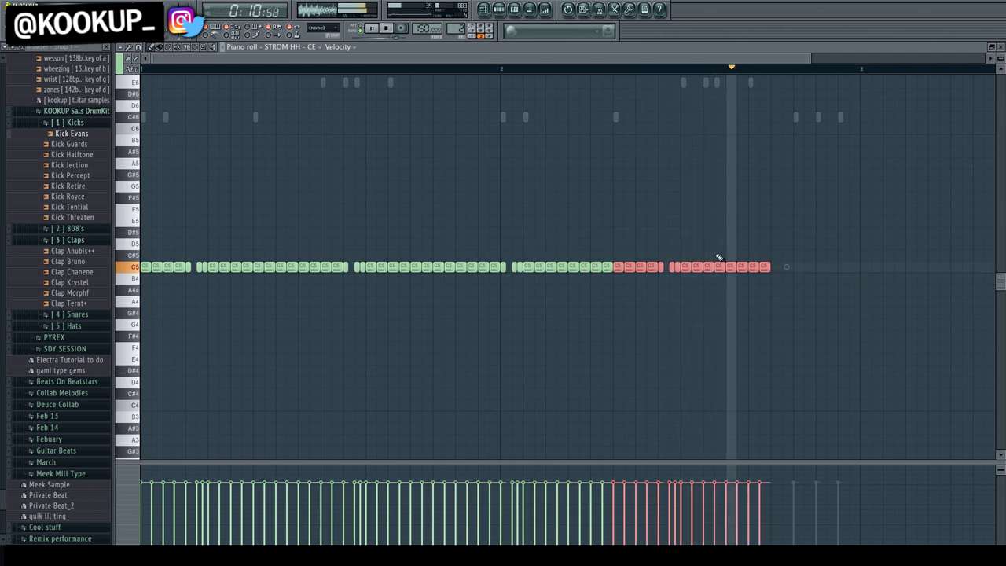
- Trim the hi-hat notes to a single two-bar loop that keeps the opening gap and double hit
{"action": "left_click_drag", "start_coordinate": [783, 294], "coordinate": [308, 249]}
{"action": "key", "text": "Delete"}
{"action": "key", "text": "ctrl+b"}
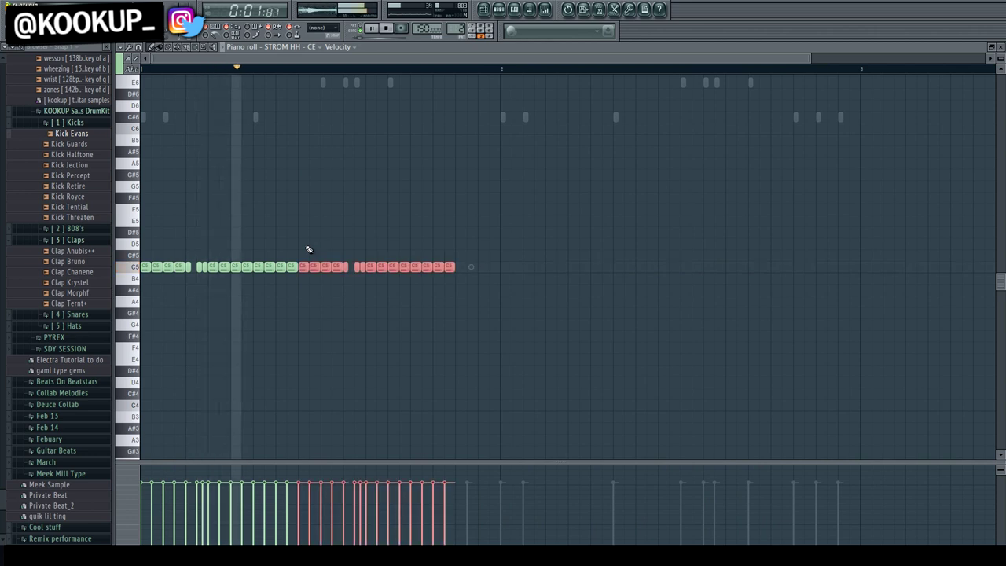
{"action": "left_click_drag", "start_coordinate": [482, 275], "coordinate": [323, 271]}
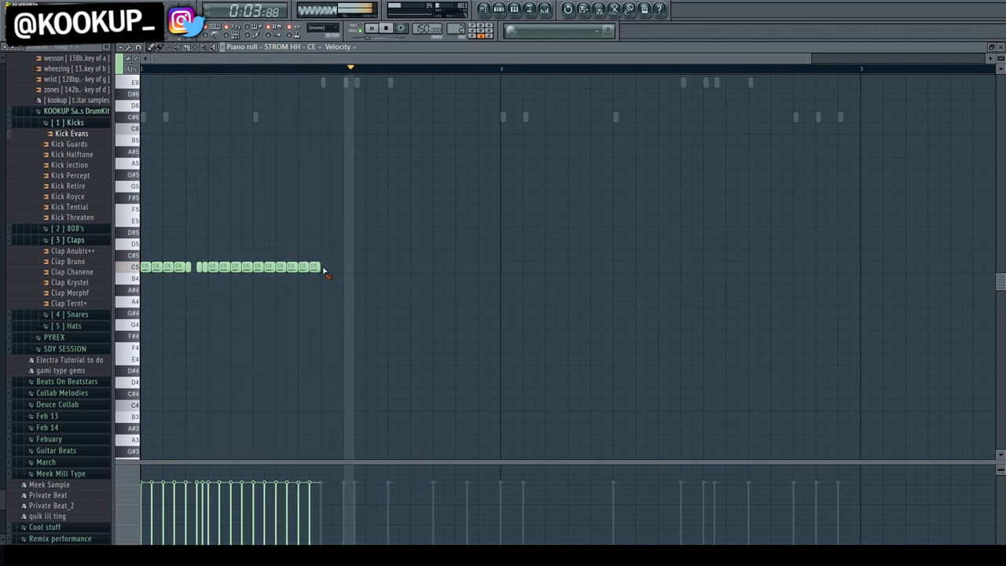
- Duplicate the two-bar hi-hat loop three times to fill the eight-bar pattern, and clear the note selection
{"action": "key", "text": "ctrl+z"}
{"action": "key", "text": "ctrl+alt+z"}
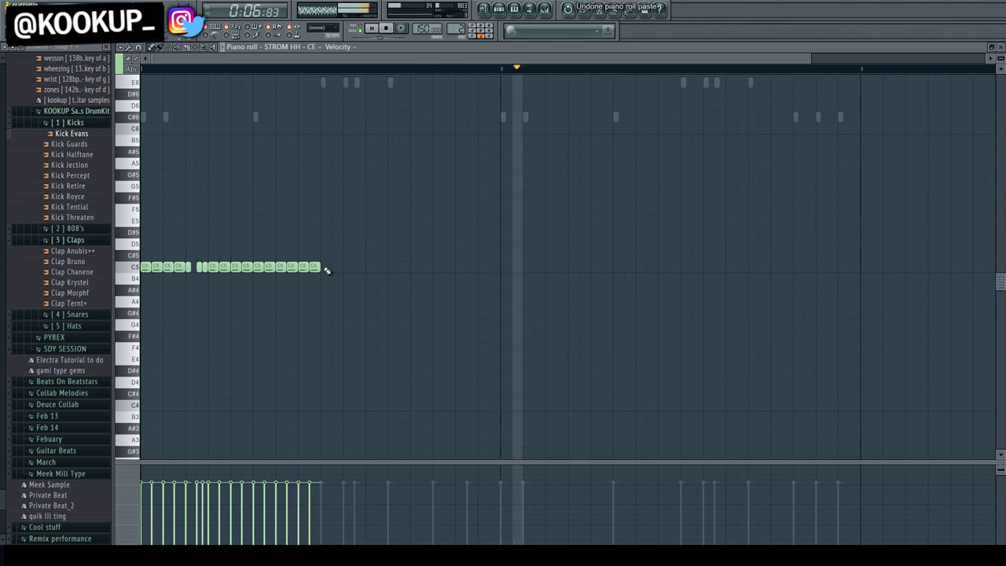
{"action": "key", "text": "ctrl+b"}
{"action": "key", "text": "ctrl+b"}
{"action": "key", "text": "ctrl+b"}
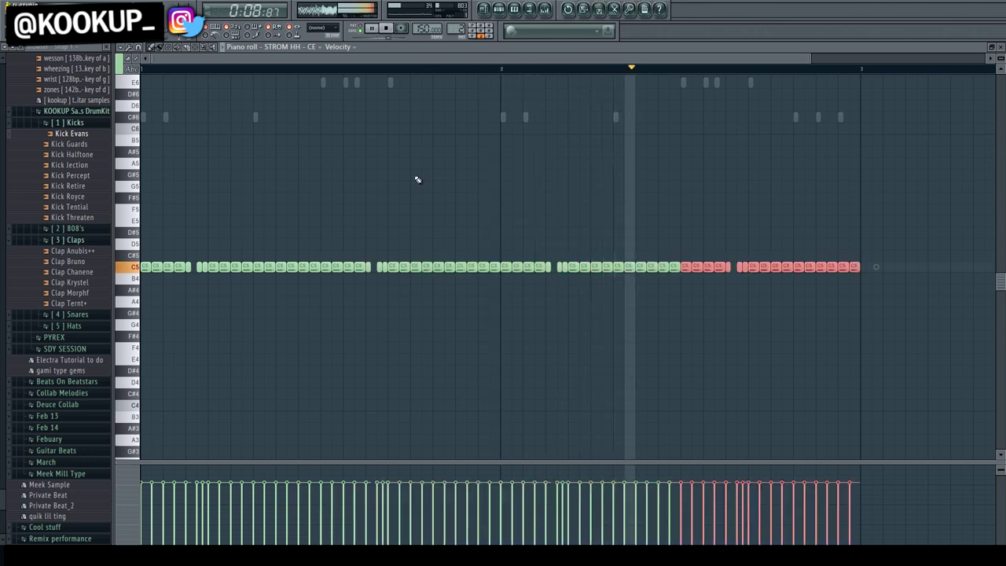
{"action": "key", "text": "ctrl+d"}
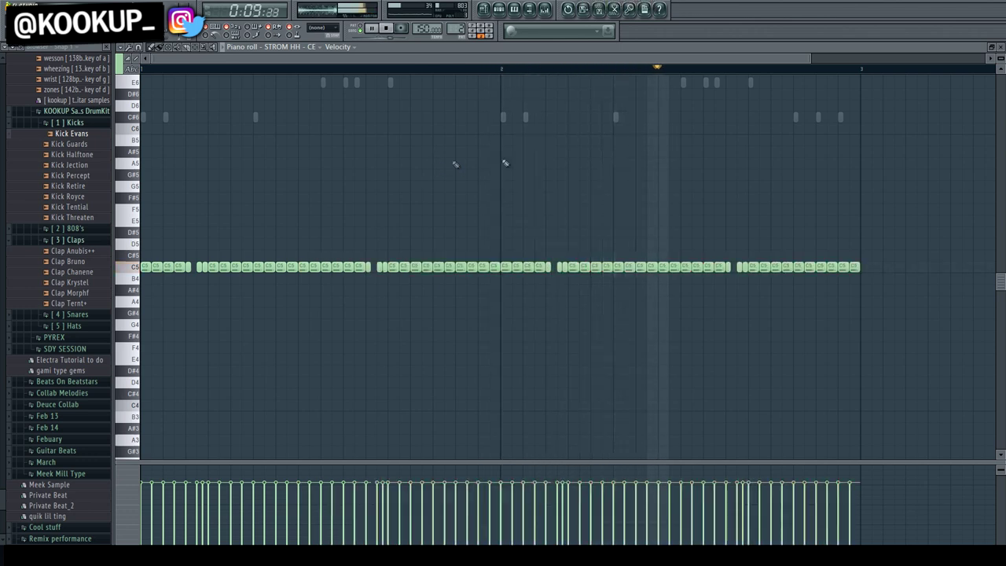
- Add BASTE OH open hat hits on steps 1, 33 and 45 in the channel rack
{"action": "left_click", "coordinate": [504, 9]}
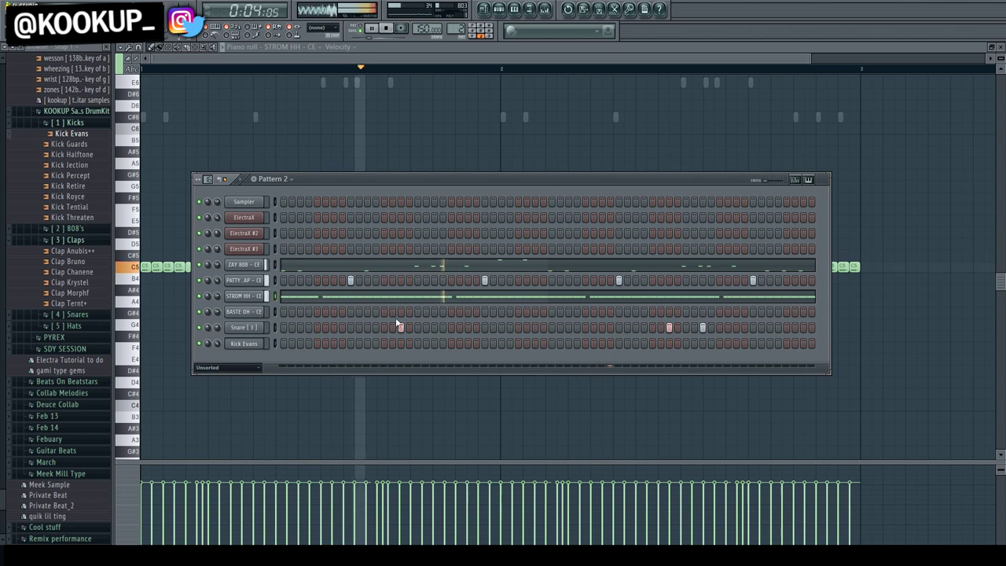
{"action": "left_click", "coordinate": [284, 311]}
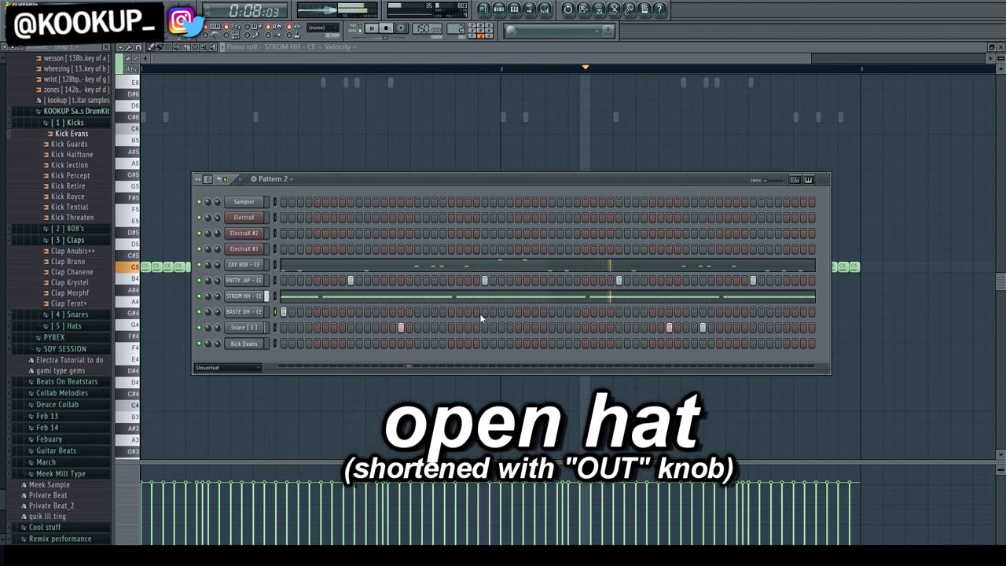
{"action": "left_click", "coordinate": [552, 312]}
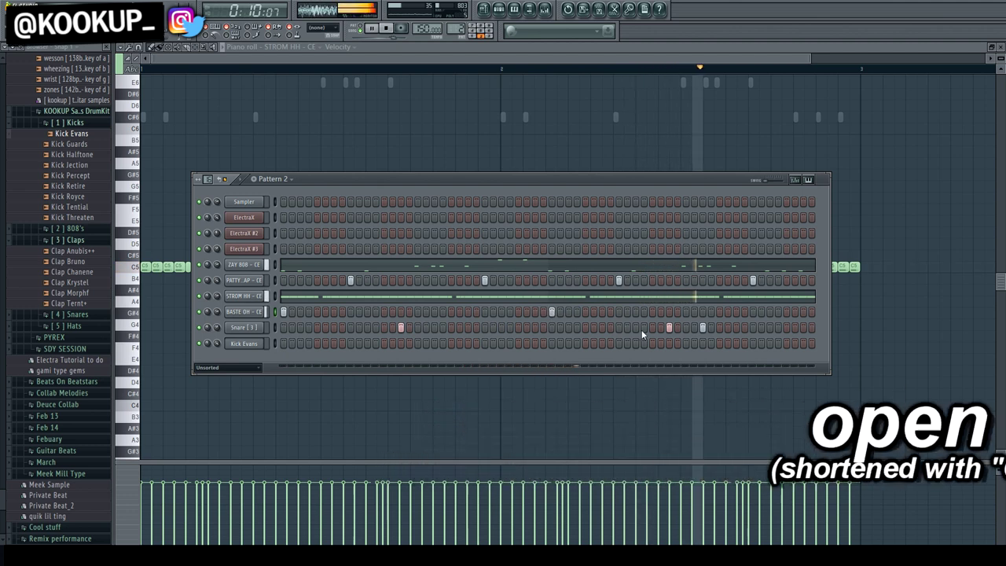
{"action": "left_click", "coordinate": [652, 311]}
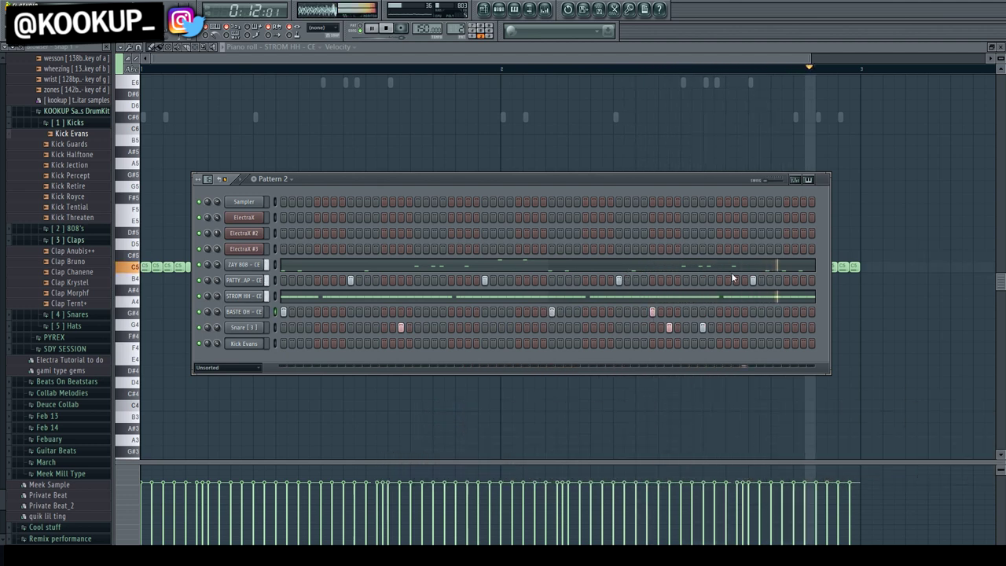
- Open the Kick Evans piano roll and place four C5 kicks in bar 1, on steps 1, 7, 11 and 13
{"action": "right_click", "coordinate": [253, 344]}
{"action": "left_click", "coordinate": [282, 344]}
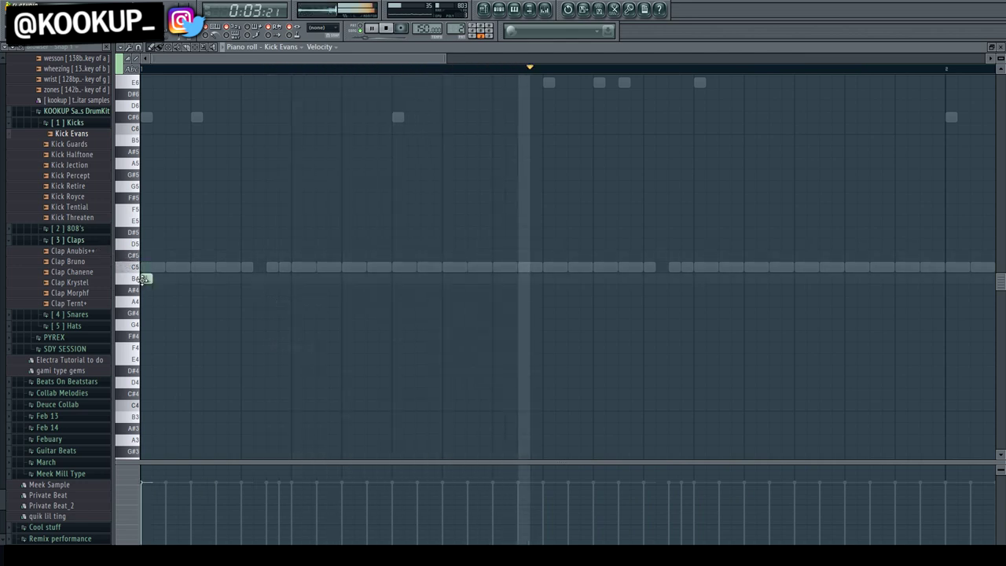
{"action": "left_click", "coordinate": [145, 267]}
{"action": "left_click", "coordinate": [219, 267]}
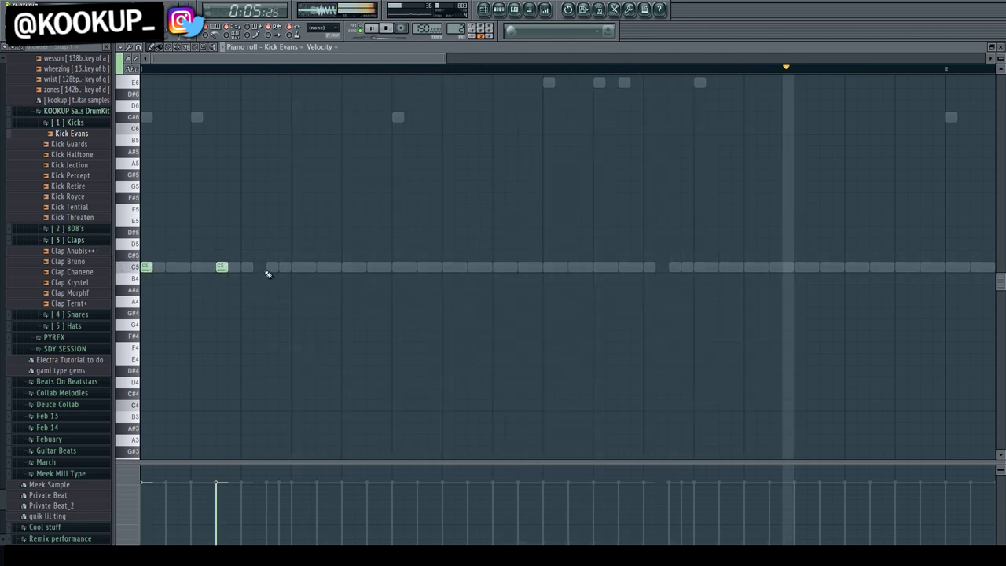
{"action": "left_click", "coordinate": [295, 267]}
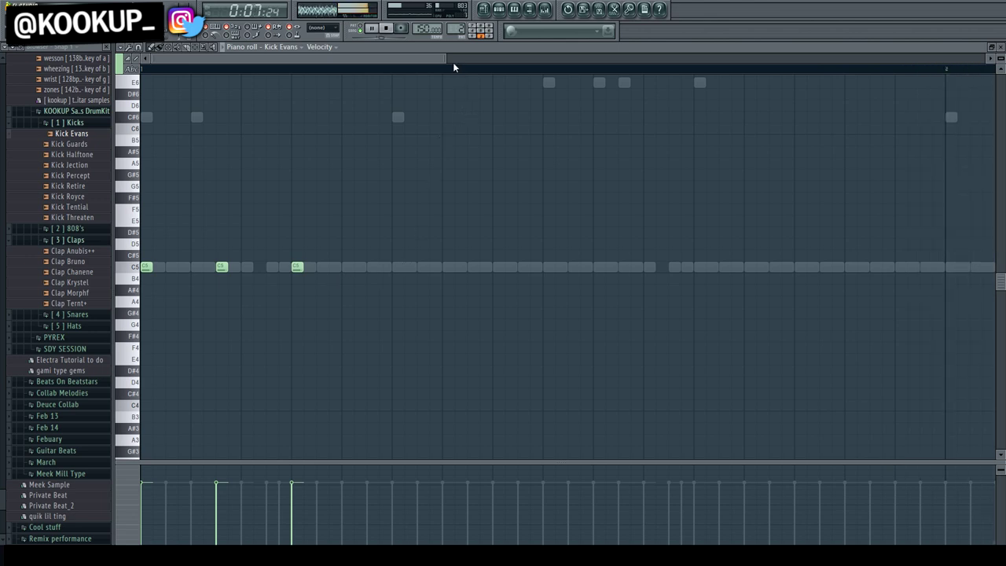
{"action": "left_click_drag", "start_coordinate": [453, 62], "coordinate": [748, 110]}
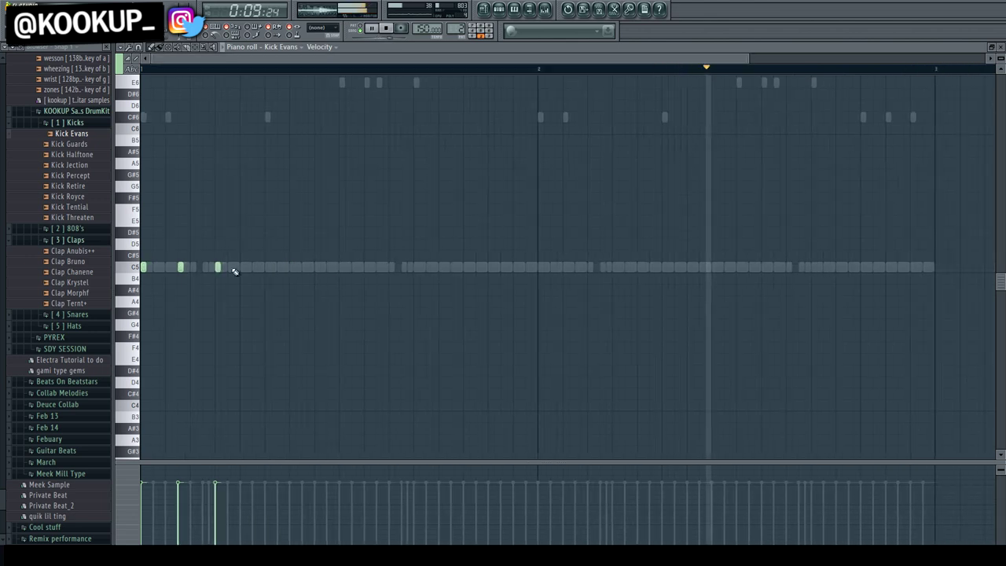
{"action": "left_click", "coordinate": [227, 268]}
{"action": "left_click_drag", "start_coordinate": [227, 267], "coordinate": [206, 267]}
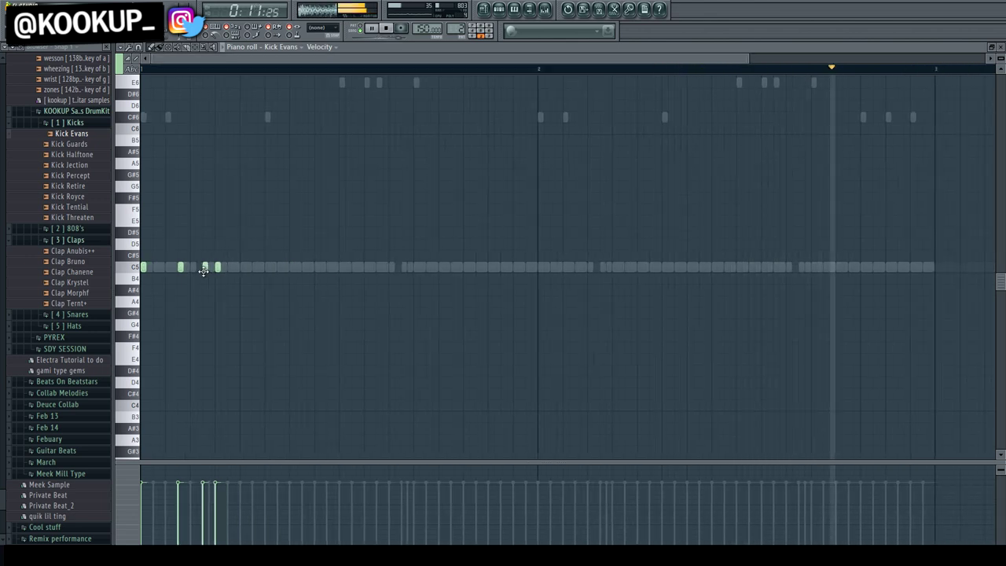
- Add four C5 kicks on steps 21, 27, 33 and 45 to complement the bass pattern
{"action": "left_click", "coordinate": [266, 268]}
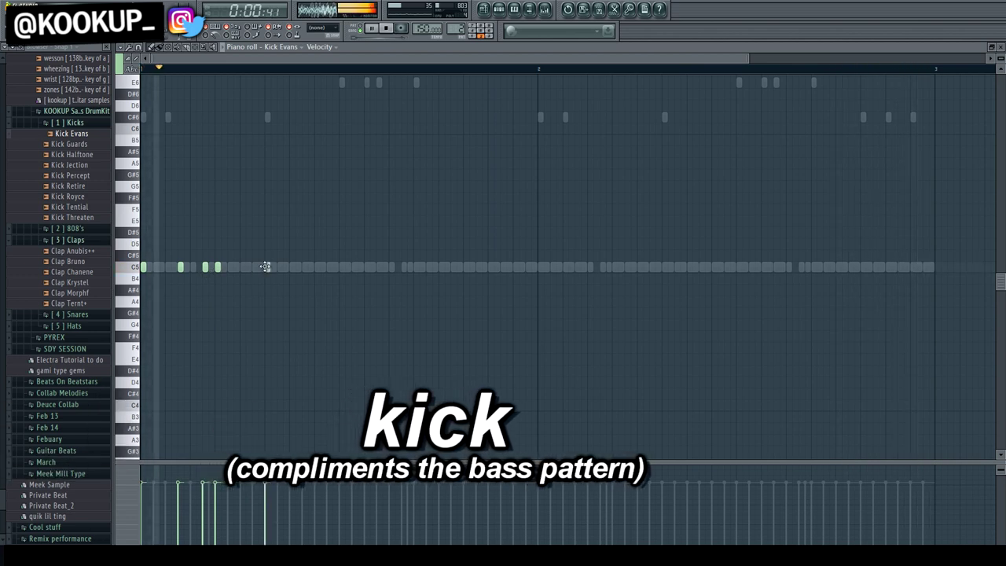
{"action": "left_click", "coordinate": [305, 268]}
{"action": "left_click", "coordinate": [341, 268]}
{"action": "left_click", "coordinate": [416, 268]}
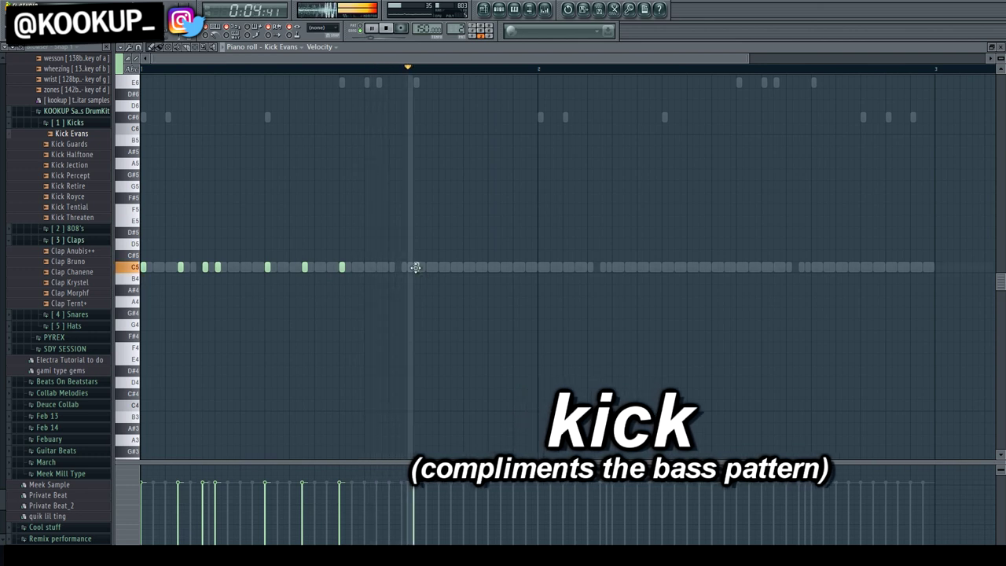
- Extend the kick notes up to bar 5, duplicate the four-bar kick pattern into bars 5 to 8, and make all the kicks short again
{"action": "left_click", "coordinate": [540, 268]}
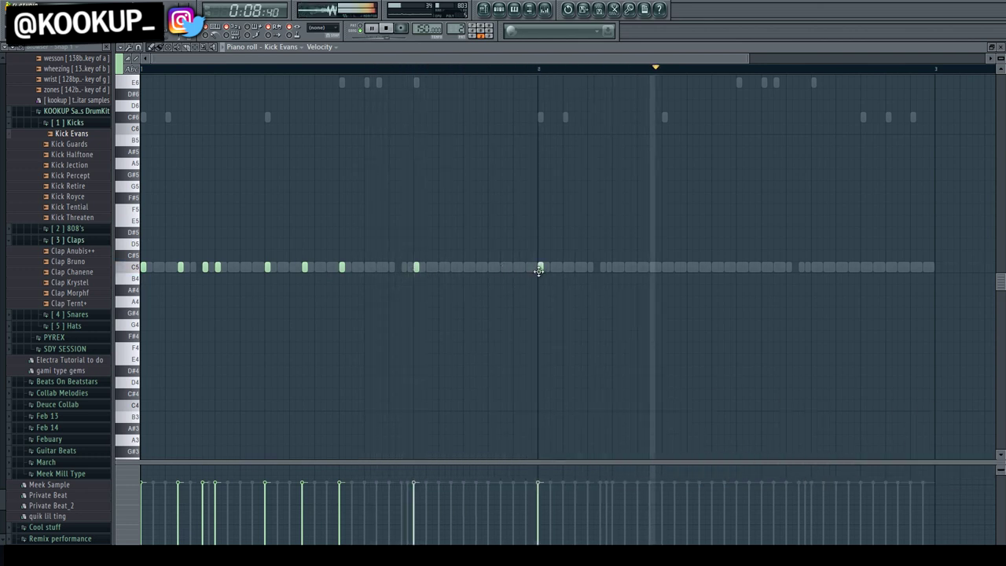
{"action": "key", "text": "ctrl+l"}
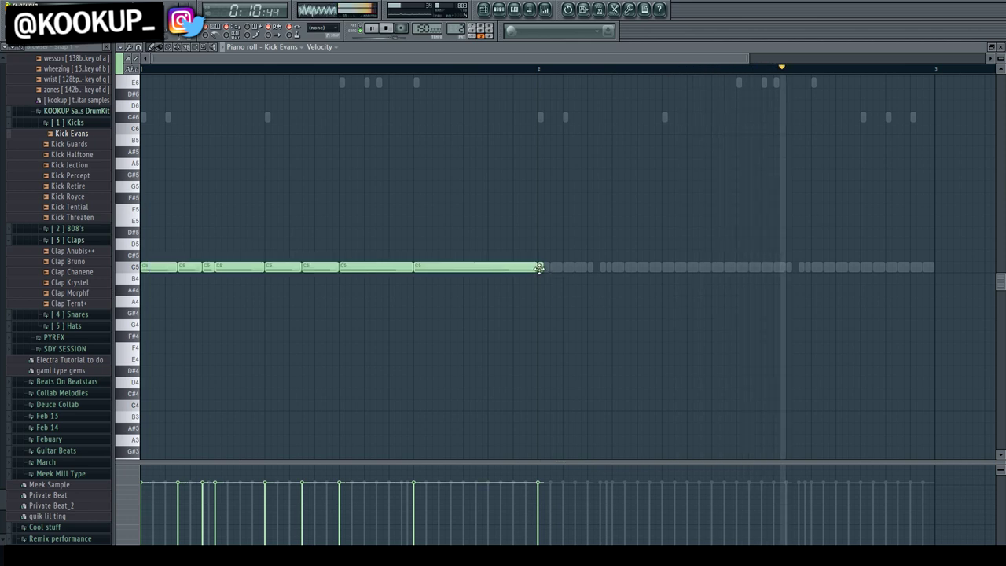
{"action": "right_click", "coordinate": [540, 269]}
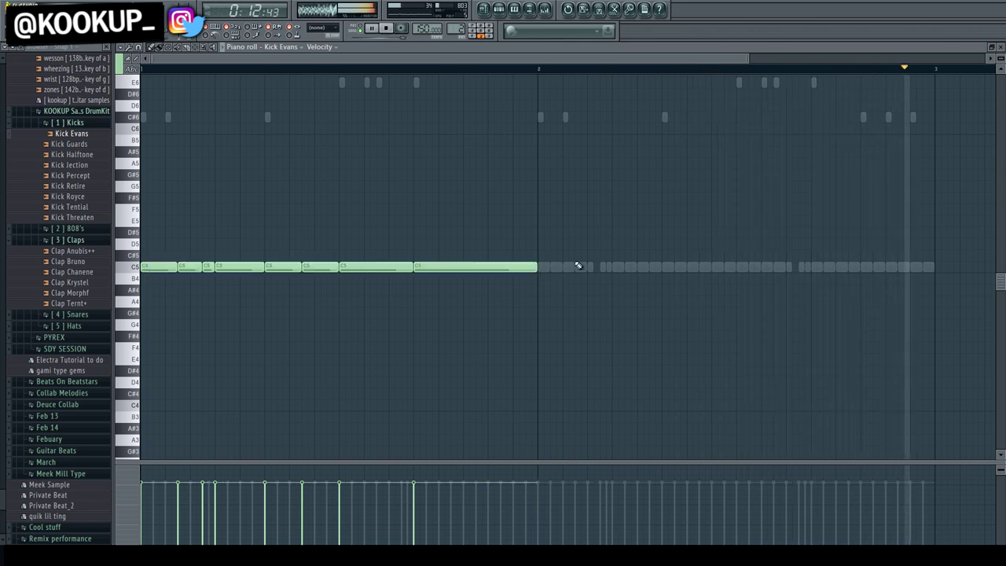
{"action": "key", "text": "ctrl+b"}
{"action": "right_click", "coordinate": [537, 215]}
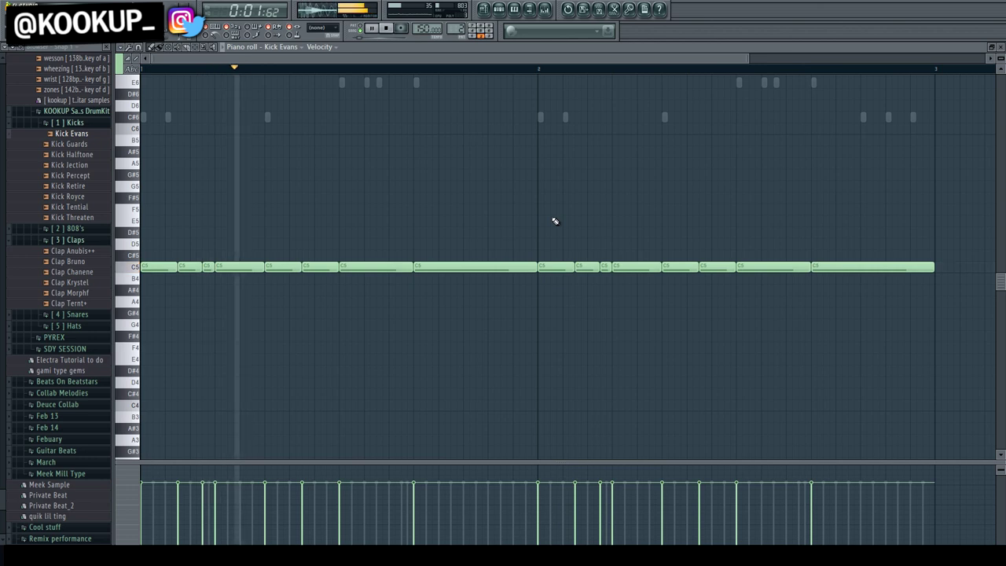
{"action": "key", "text": "shift+d"}
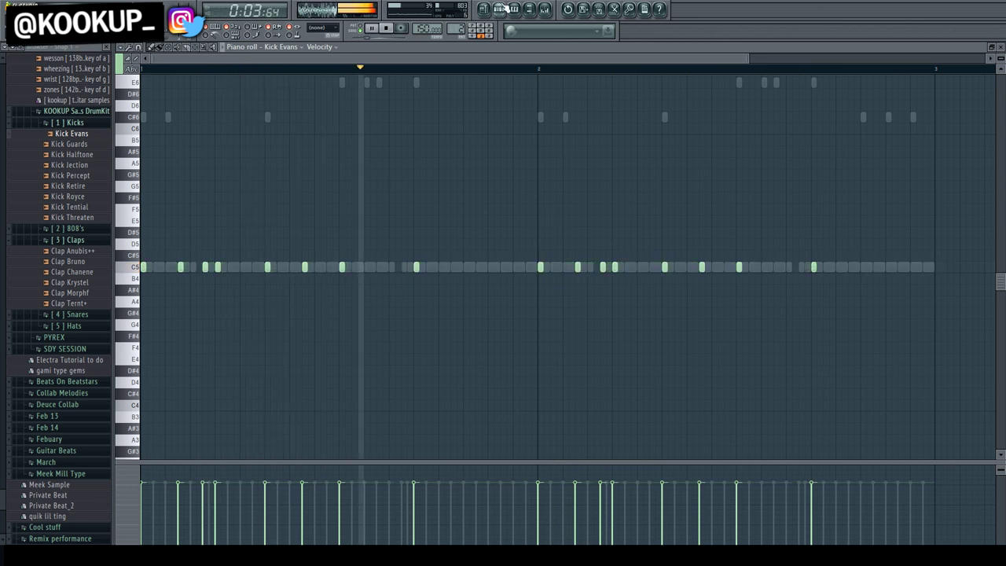
- Open the ZAY 808 - CE piano roll and transpose all its bass notes down one octave
{"action": "key", "text": "F6"}
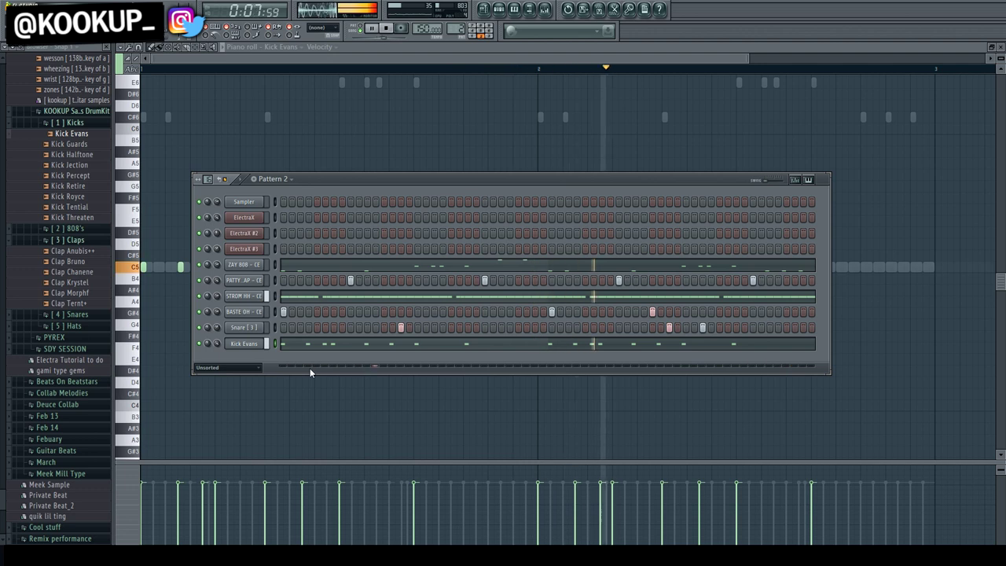
{"action": "left_click", "coordinate": [433, 265]}
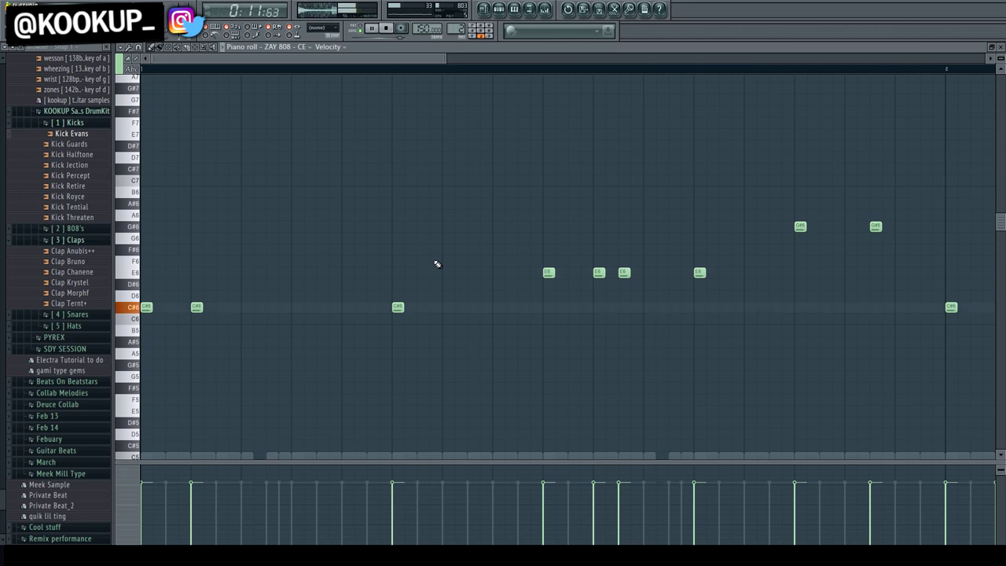
{"action": "key", "text": "ctrl+Down"}
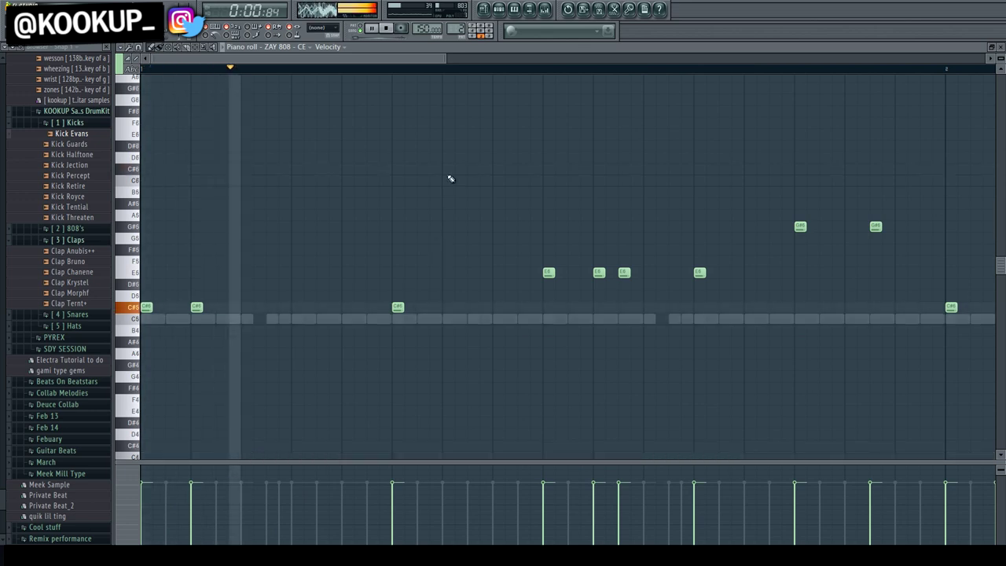
{"action": "left_click_drag", "start_coordinate": [446, 60], "coordinate": [635, 63]}
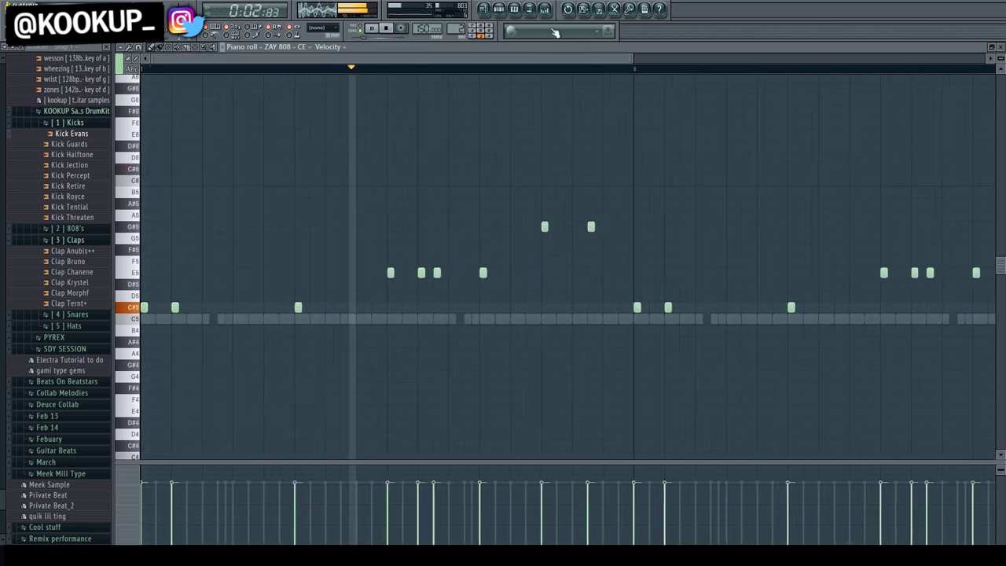
- Open the Kick Evans channel settings and show its miscellaneous options with the cut groups
{"action": "left_click", "coordinate": [499, 10]}
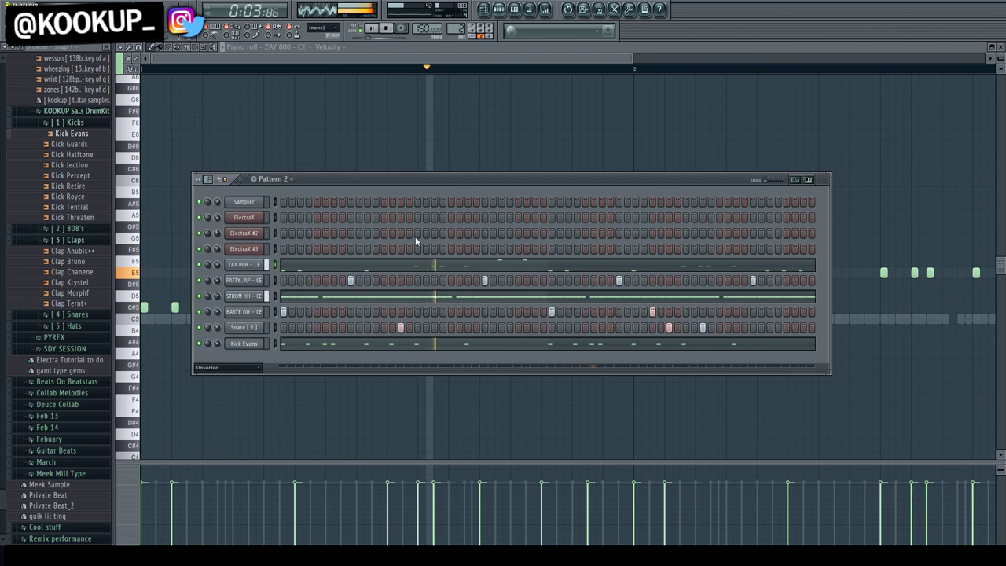
{"action": "left_click", "coordinate": [257, 346]}
{"action": "left_click", "coordinate": [883, 119]}
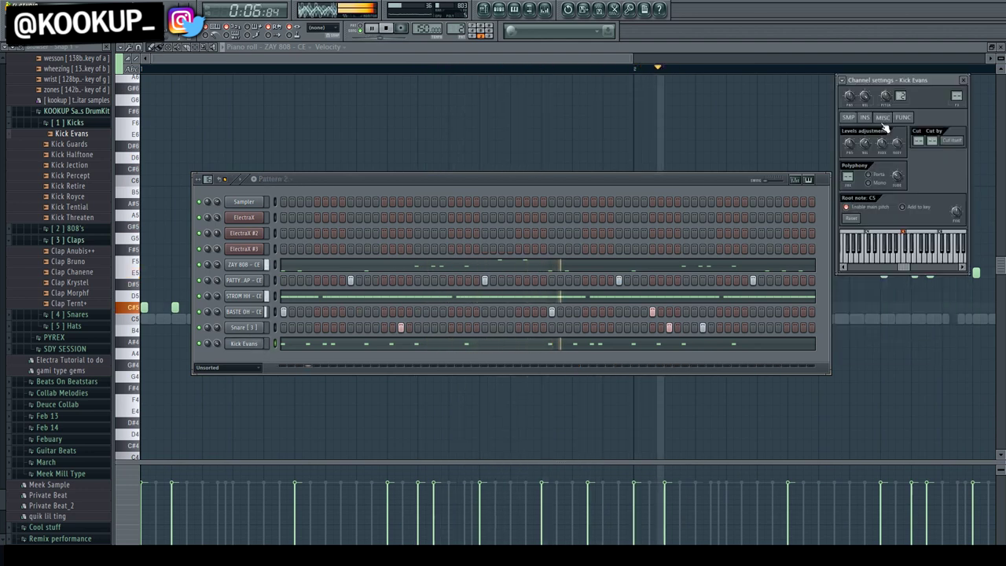